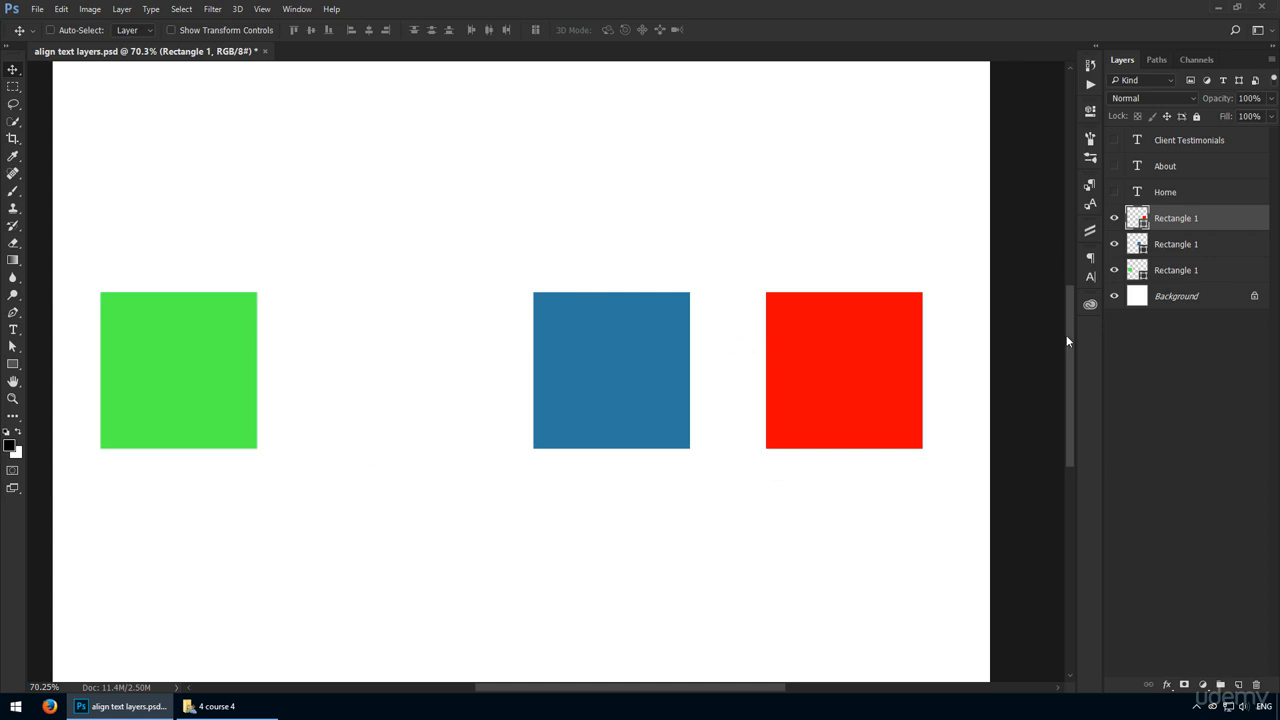
Step: Distribute the green, blue and red squares evenly by their horizontal centers
{"action": "left_click", "coordinate": [1200, 275], "text": "shift"}
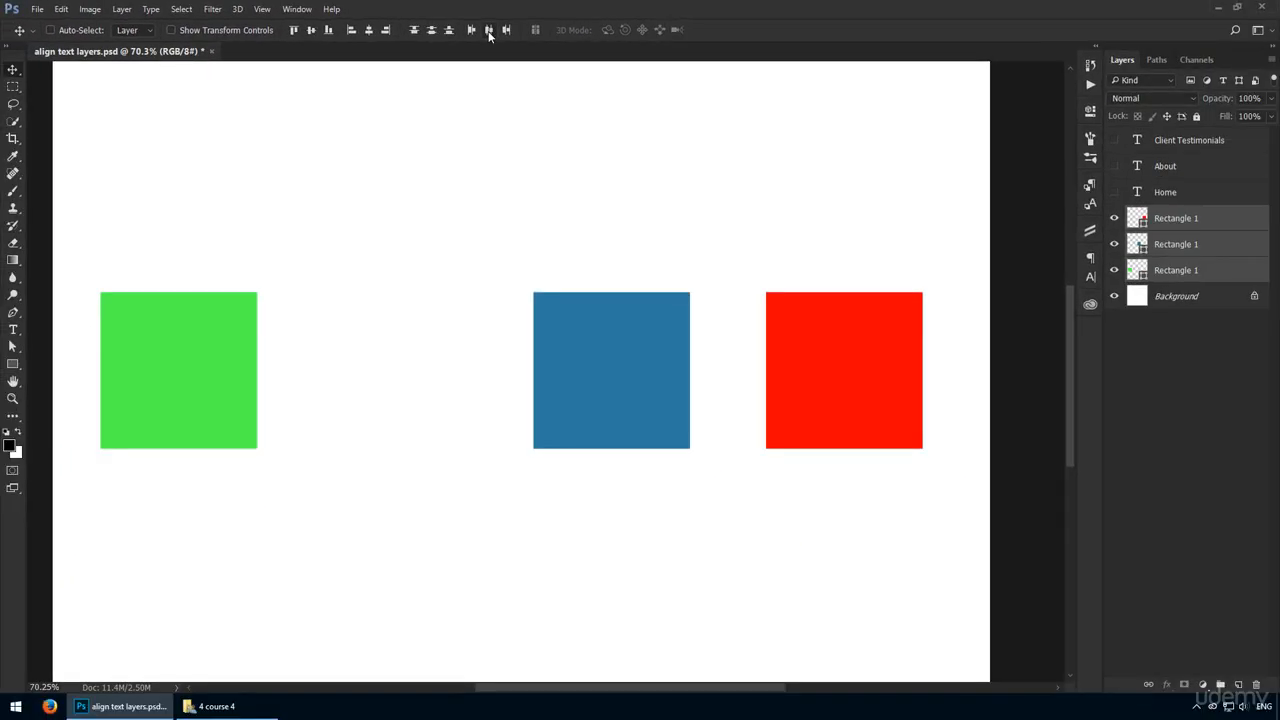
{"action": "left_click", "coordinate": [887, 81]}
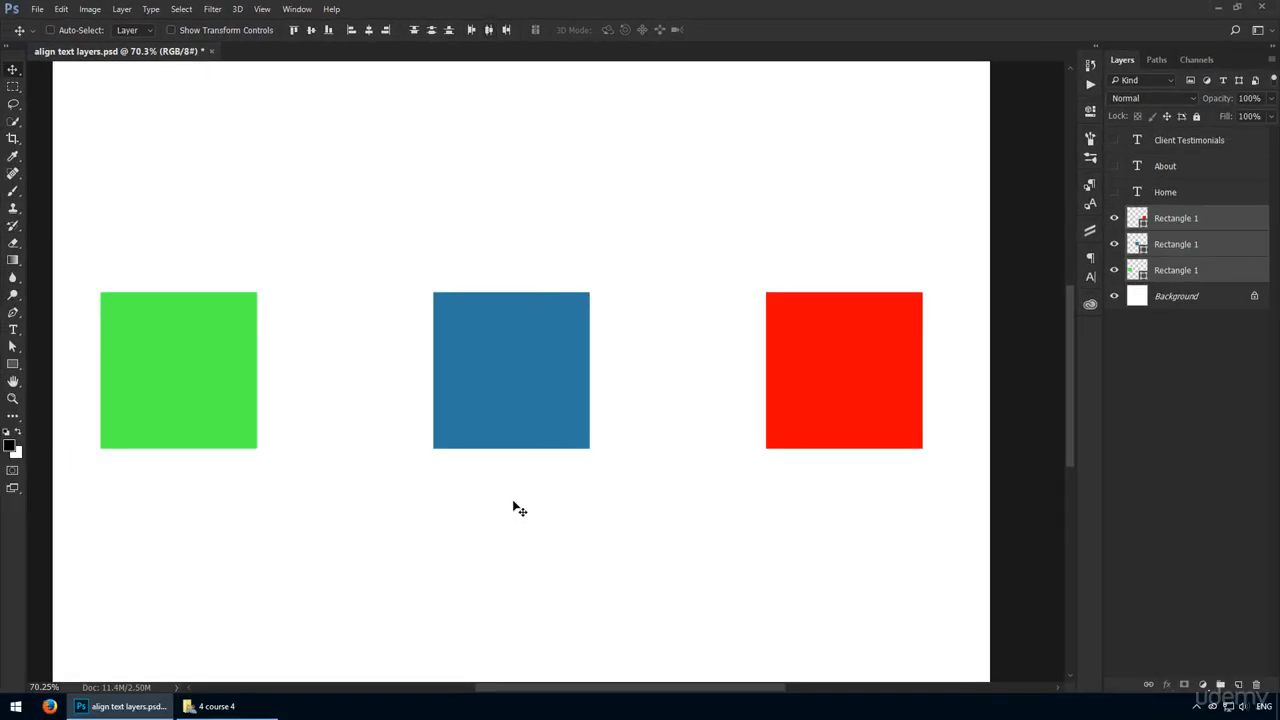
{"action": "left_click", "coordinate": [506, 409], "text": "ctrl"}
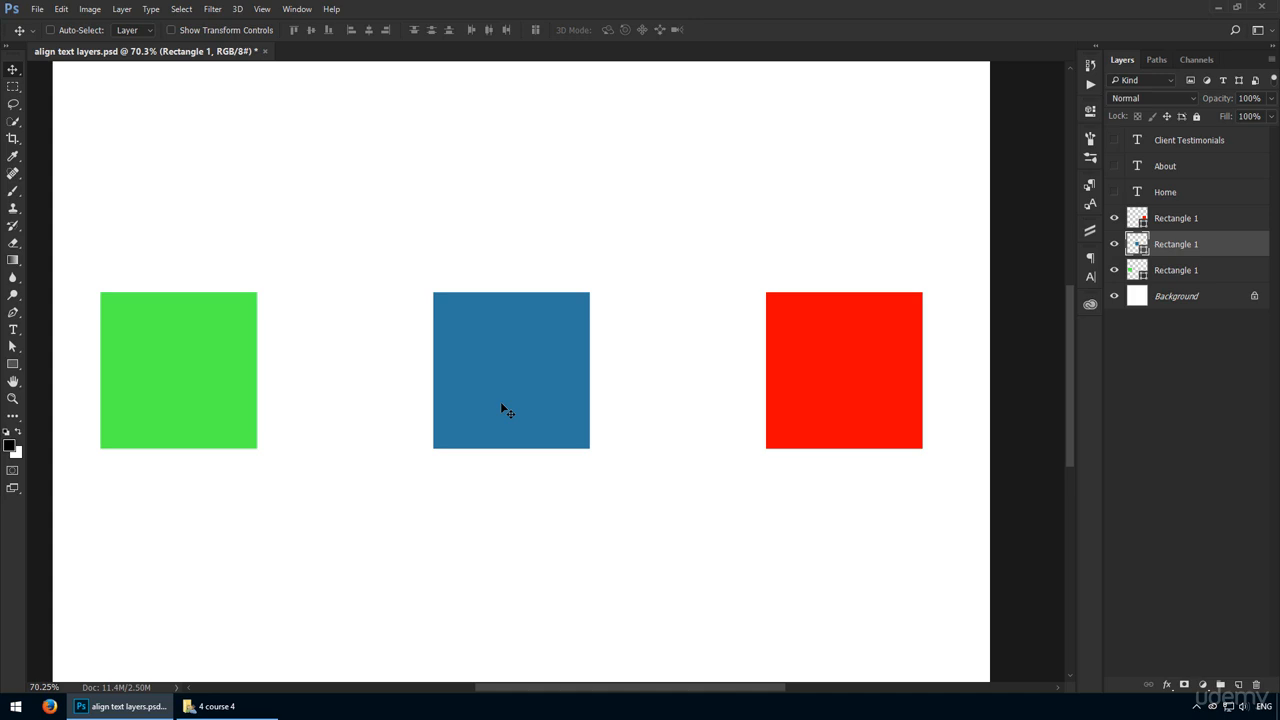
Step: Hide the green square's layer and move the red square straight down to near the canvas's lower edge
{"action": "key", "text": "ctrl"}
{"action": "left_click", "coordinate": [1114, 270]}
{"action": "key", "text": "z"}
{"action": "left_click_drag", "start_coordinate": [793, 396], "coordinate": [782, 410]}
{"action": "key", "text": "v"}
{"action": "left_click_drag", "start_coordinate": [784, 422], "coordinate": [760, 266]}
{"action": "left_click", "coordinate": [783, 235], "text": "ctrl"}
{"action": "left_click_drag", "start_coordinate": [799, 199], "coordinate": [803, 449]}
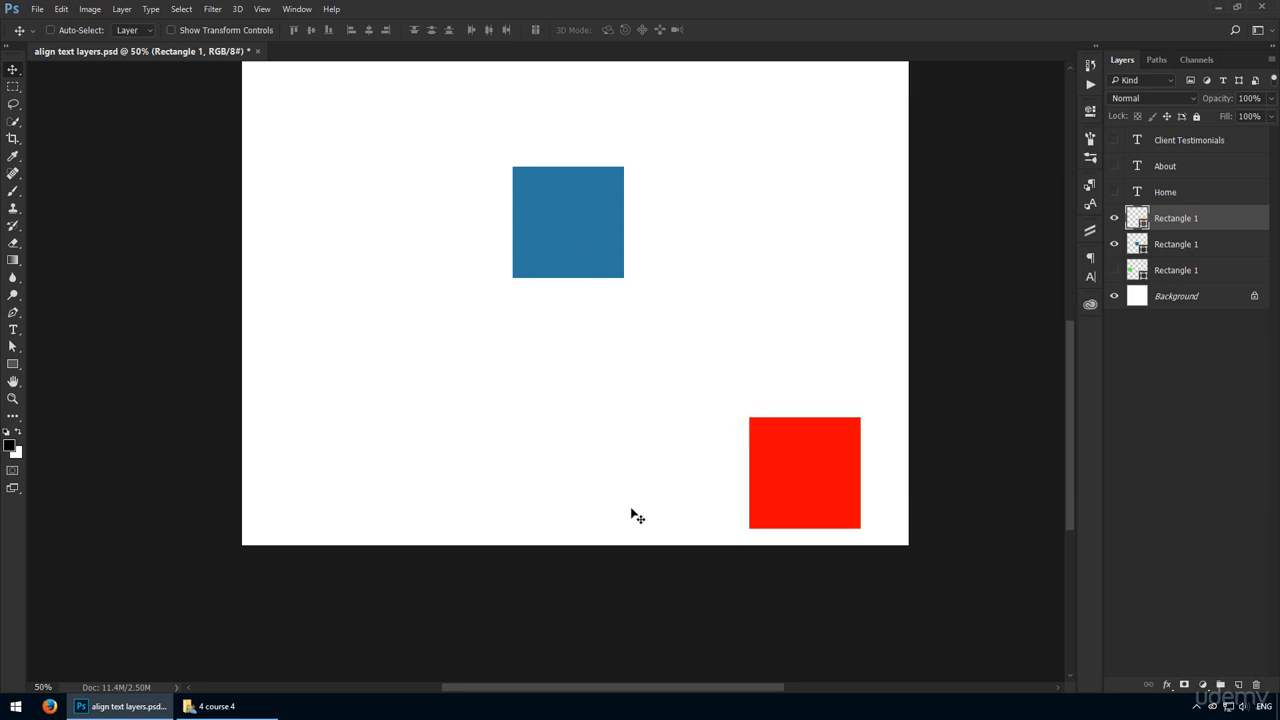
Step: Align the bottom edges of the blue and red squares
{"action": "left_click", "coordinate": [566, 223], "text": "ctrl+shift"}
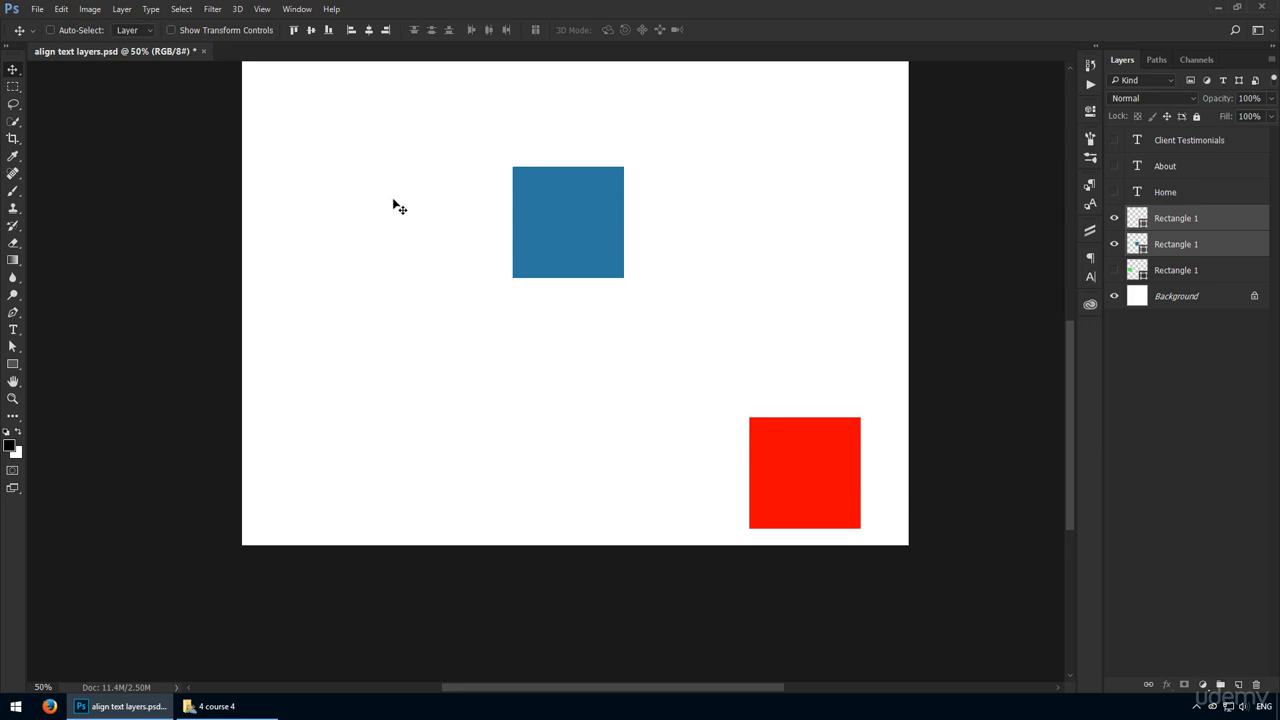
{"action": "left_click", "coordinate": [331, 30]}
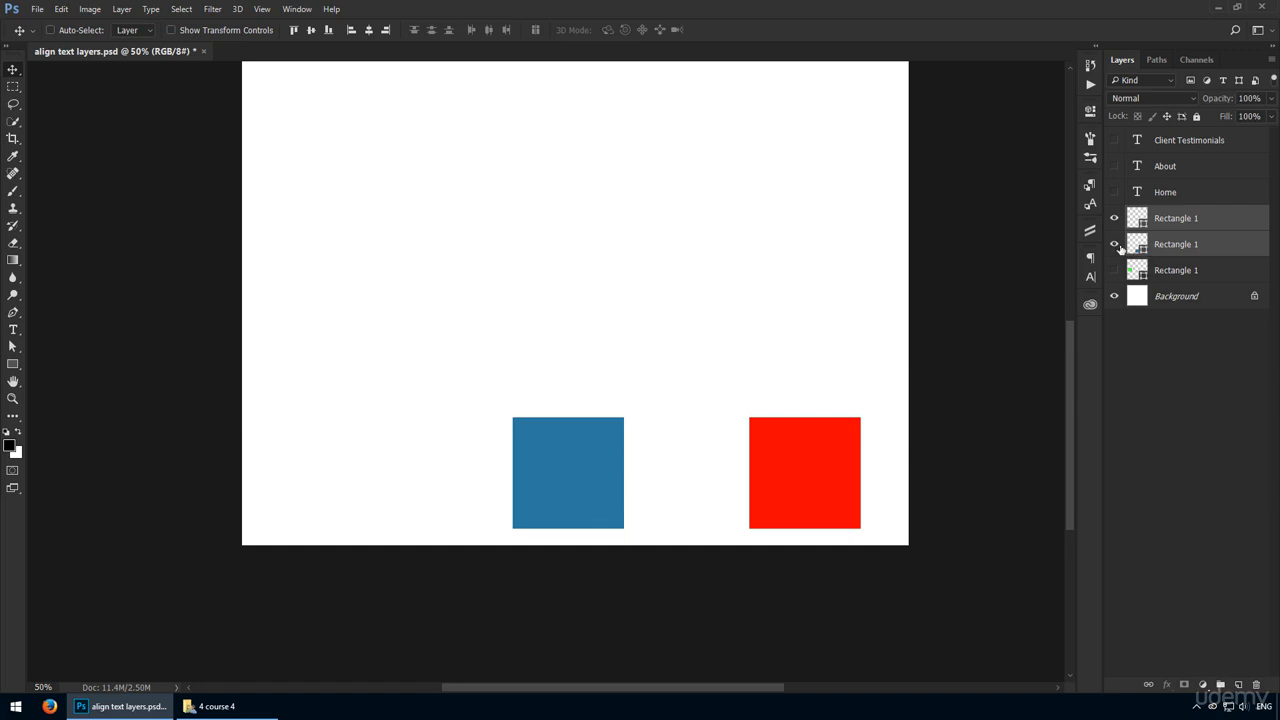
Step: Hide the red and blue square layers and show the Home, About and Client Testimonials text layers
{"action": "left_click_drag", "start_coordinate": [1115, 245], "coordinate": [1119, 226]}
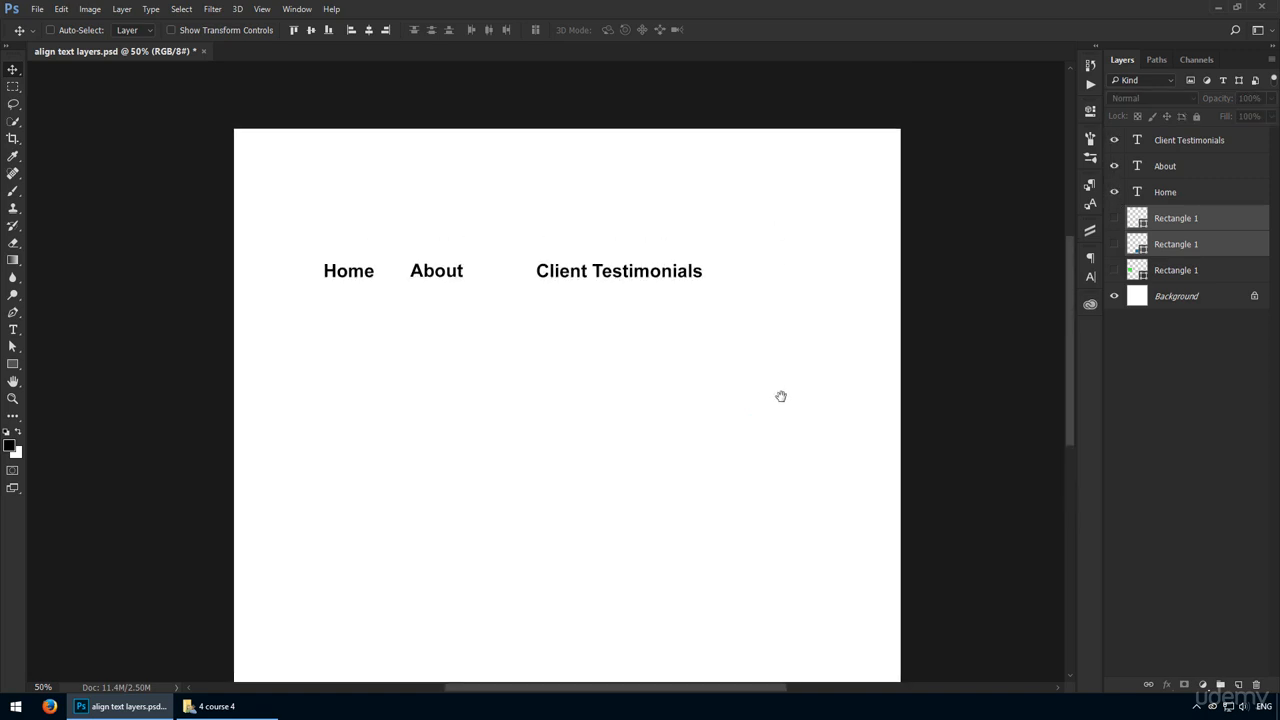
{"action": "left_click_drag", "start_coordinate": [511, 228], "coordinate": [539, 252]}
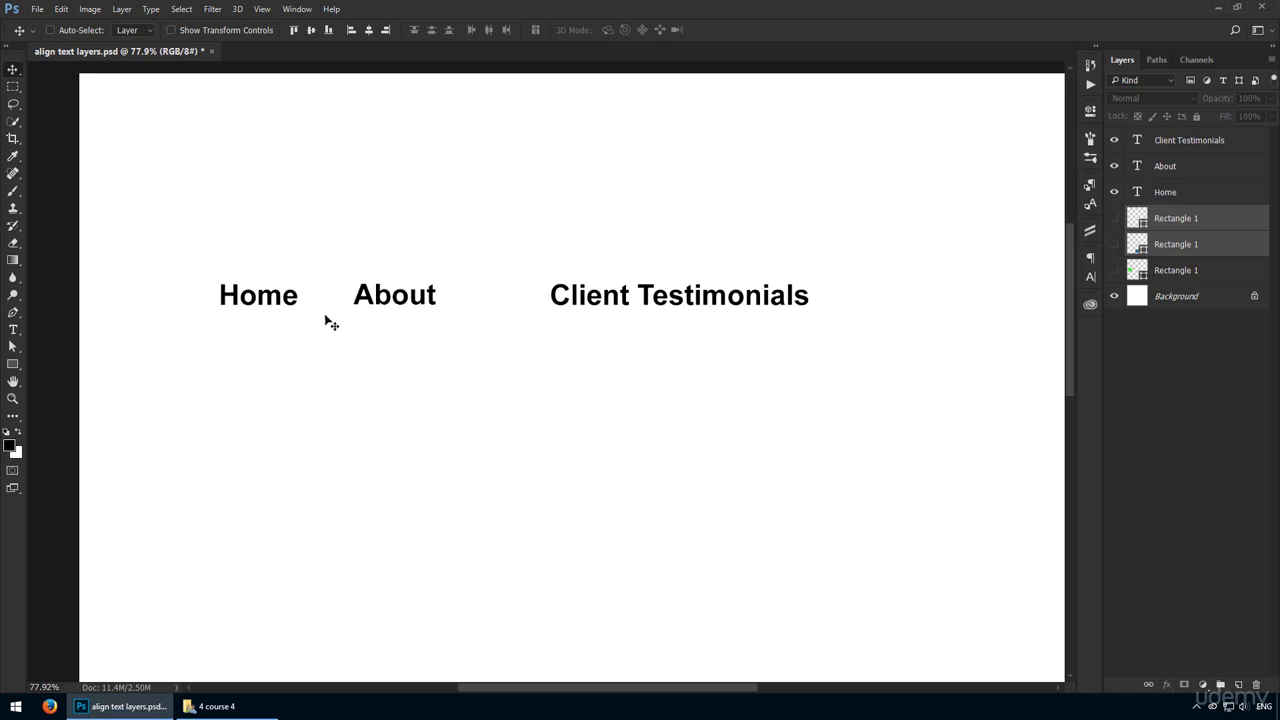
Step: Measure the gaps from the About text to the Home text and to the Client Testimonials text
{"action": "left_click", "coordinate": [403, 306]}
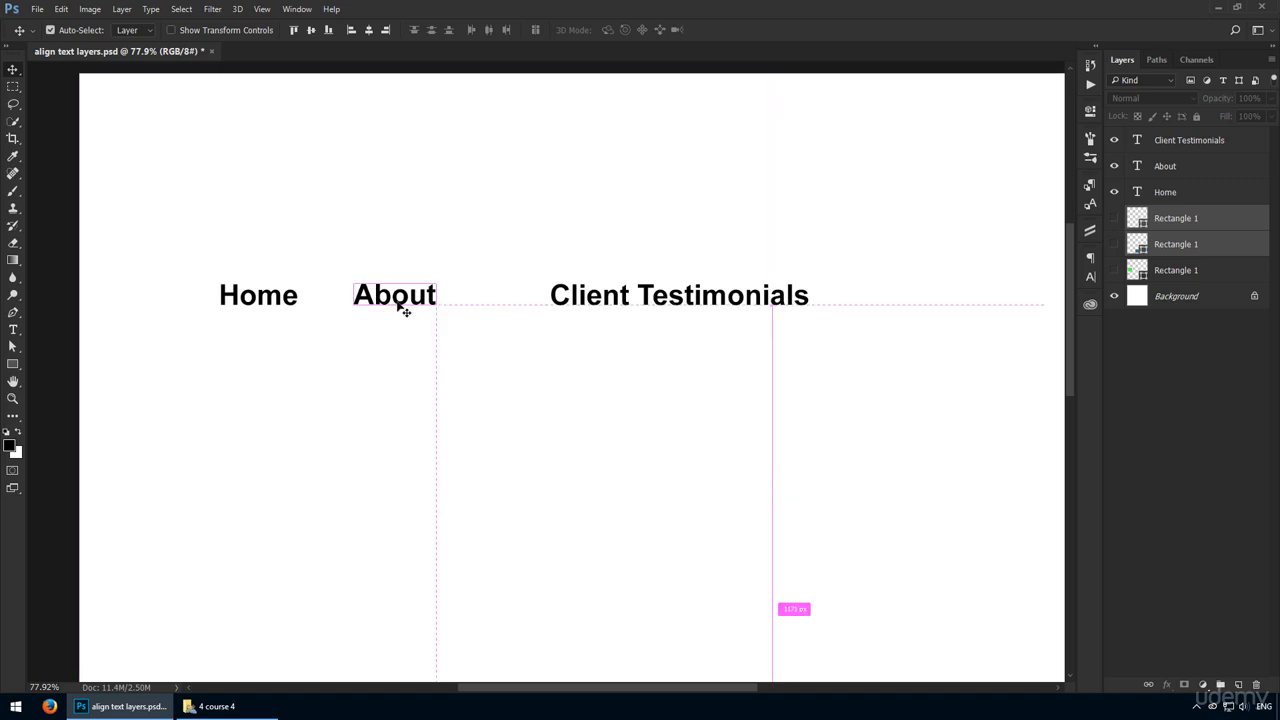
{"action": "key", "text": "ctrl"}
{"action": "mouse_move", "coordinate": [268, 298]}
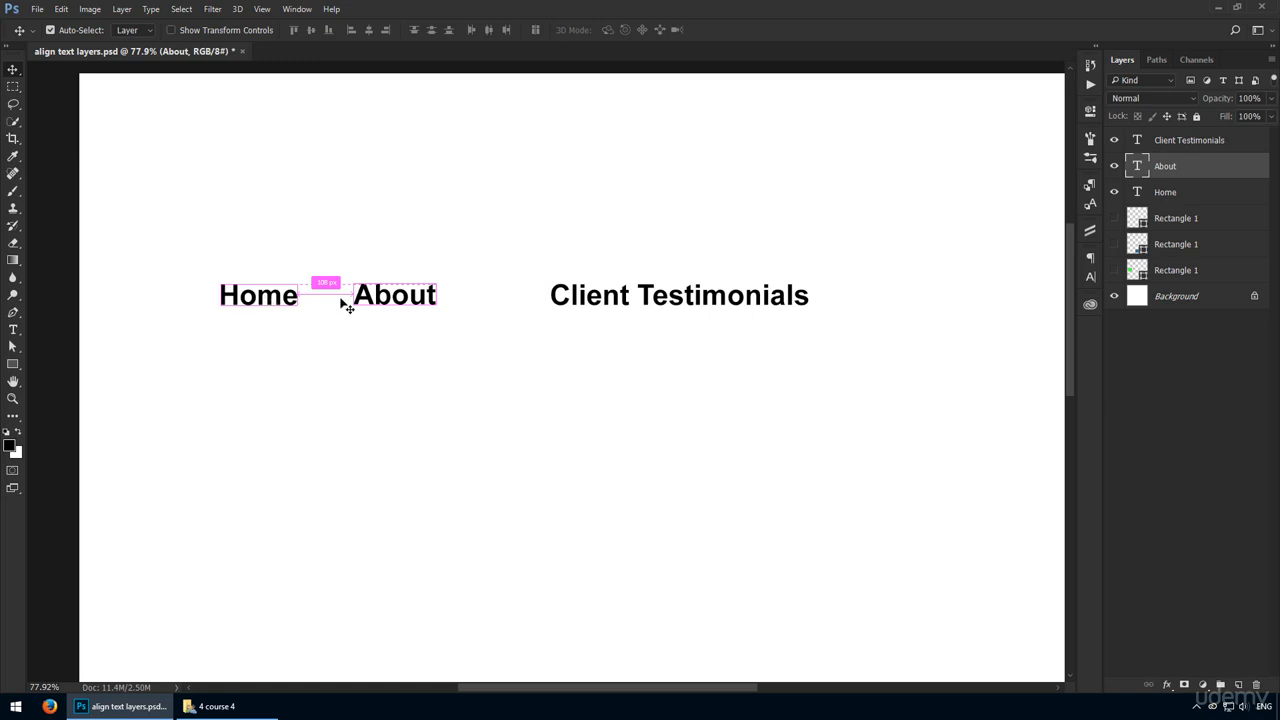
{"action": "mouse_move", "coordinate": [592, 305]}
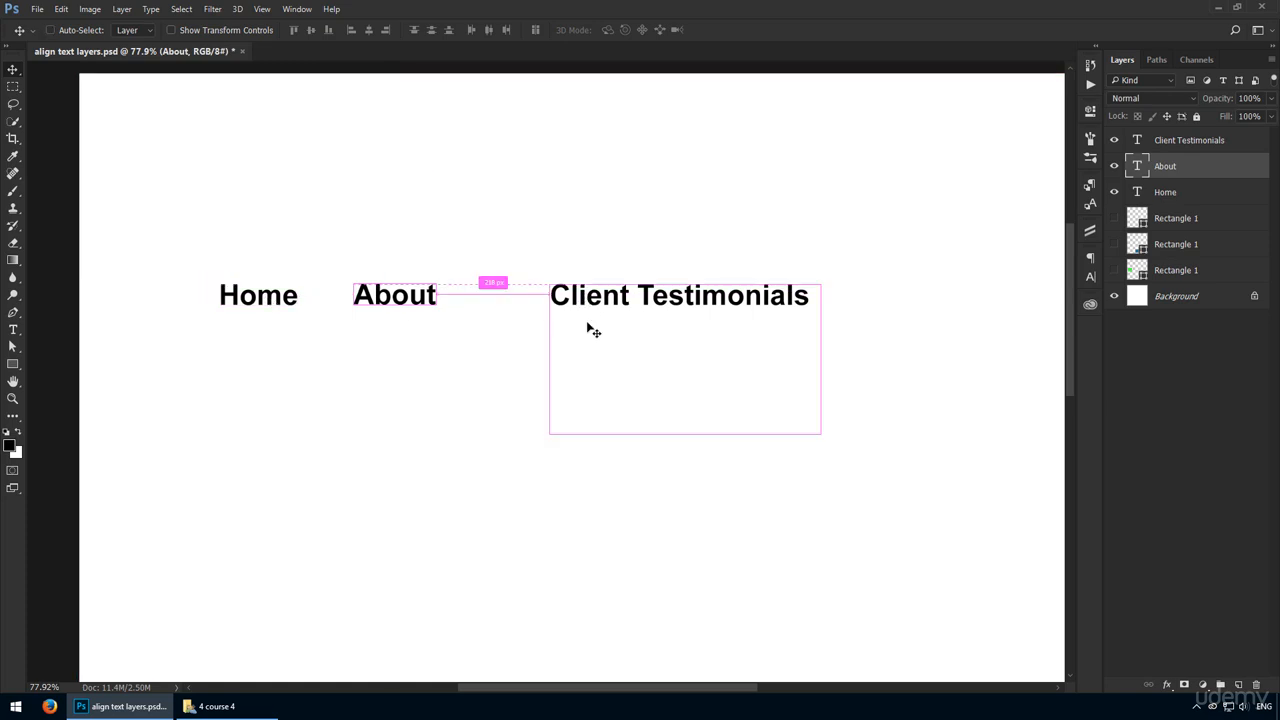
Step: Distribute the Home, About and Client Testimonials text layers by their horizontal centers
{"action": "left_click", "coordinate": [1192, 196], "text": "ctrl"}
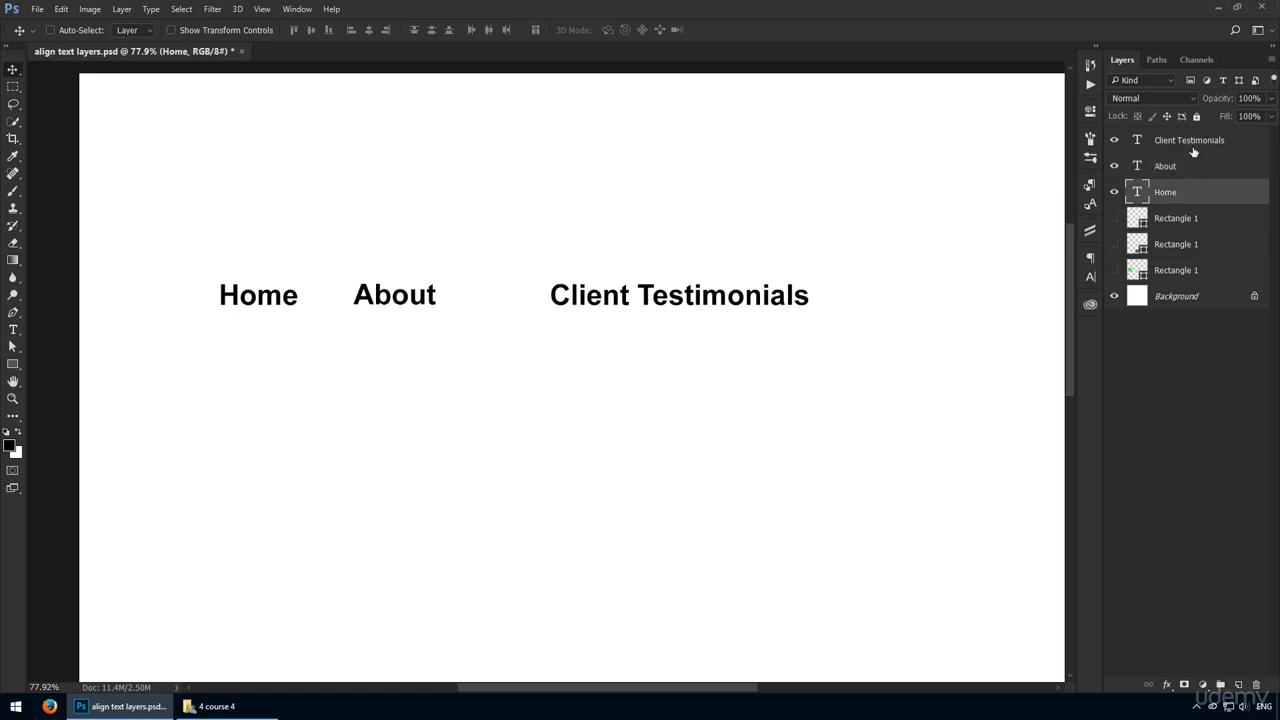
{"action": "left_click", "coordinate": [1197, 140], "text": "ctrl"}
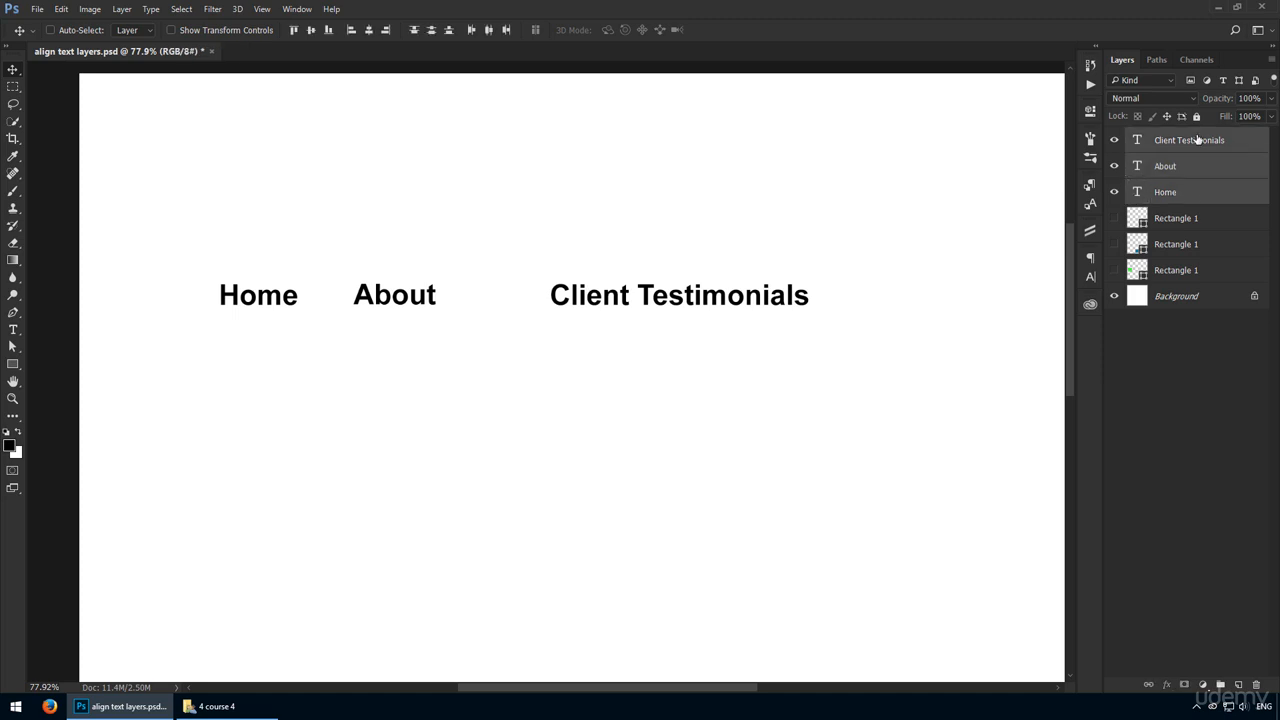
{"action": "left_click", "coordinate": [488, 30]}
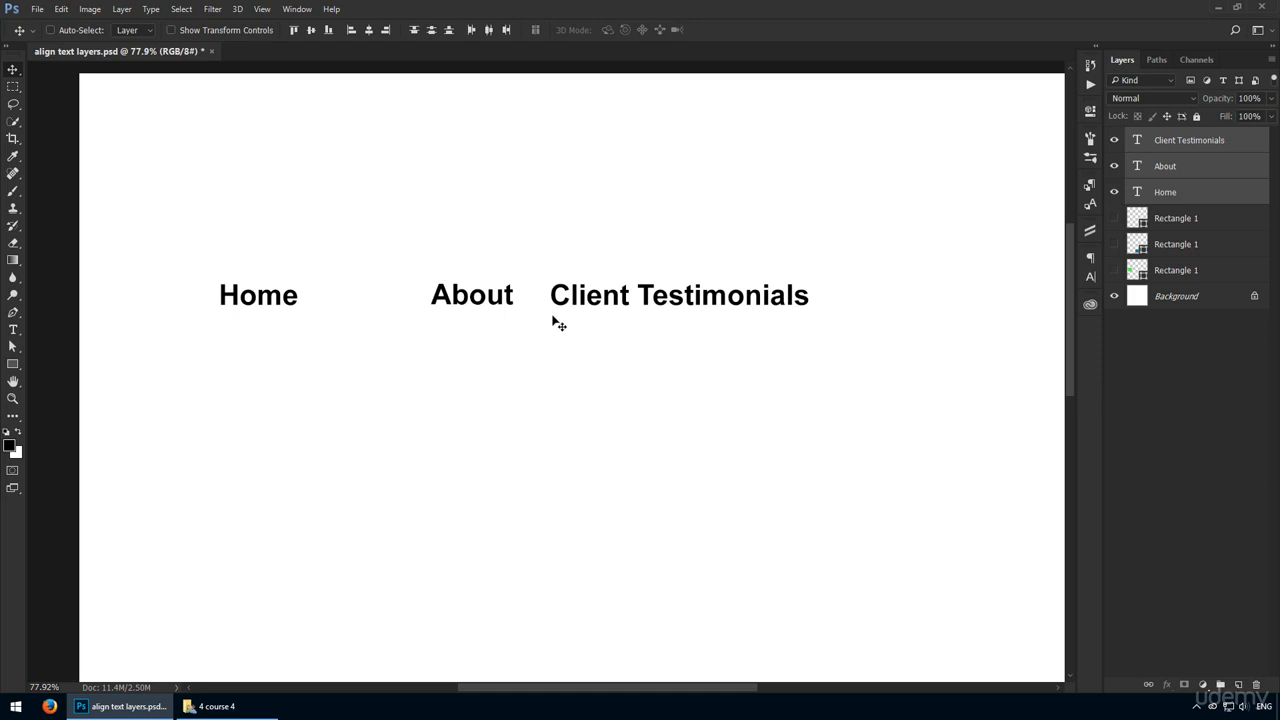
Step: Show the red square's layer and move the Client Testimonials text straight down to near the canvas's lower edge
{"action": "key", "text": "ctrl+0"}
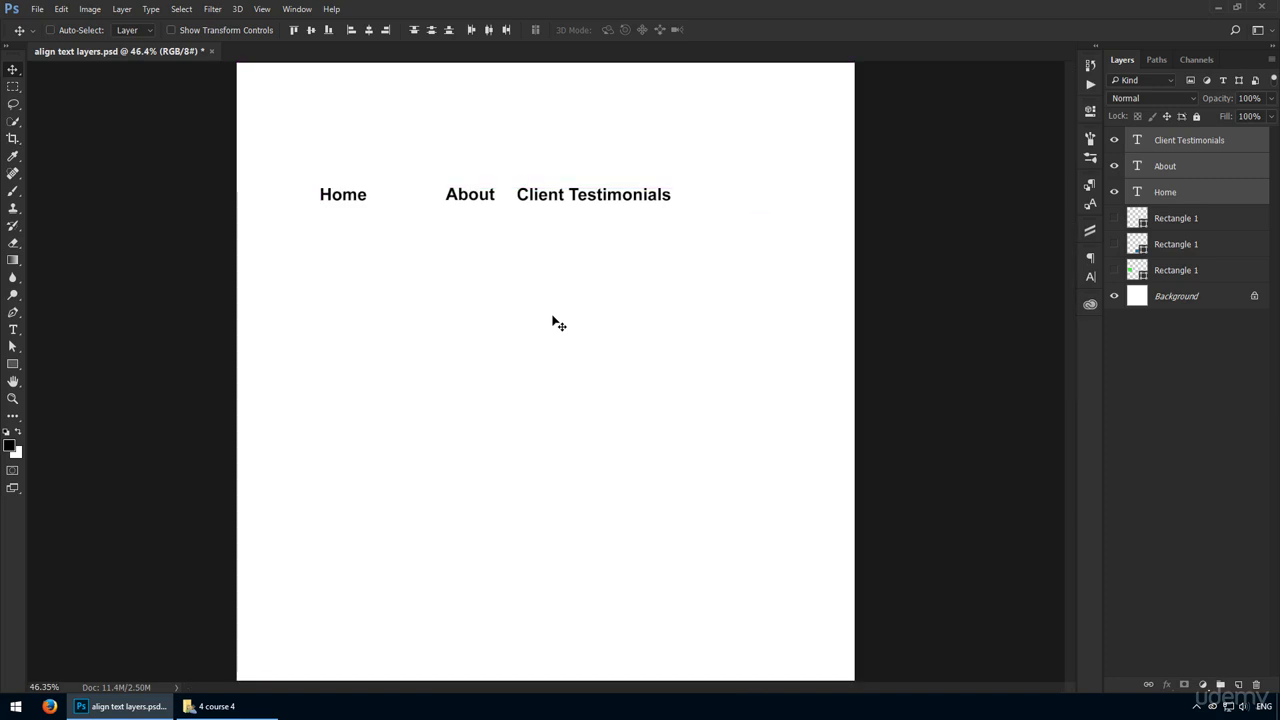
{"action": "left_click", "coordinate": [1114, 218]}
{"action": "left_click", "coordinate": [1165, 224]}
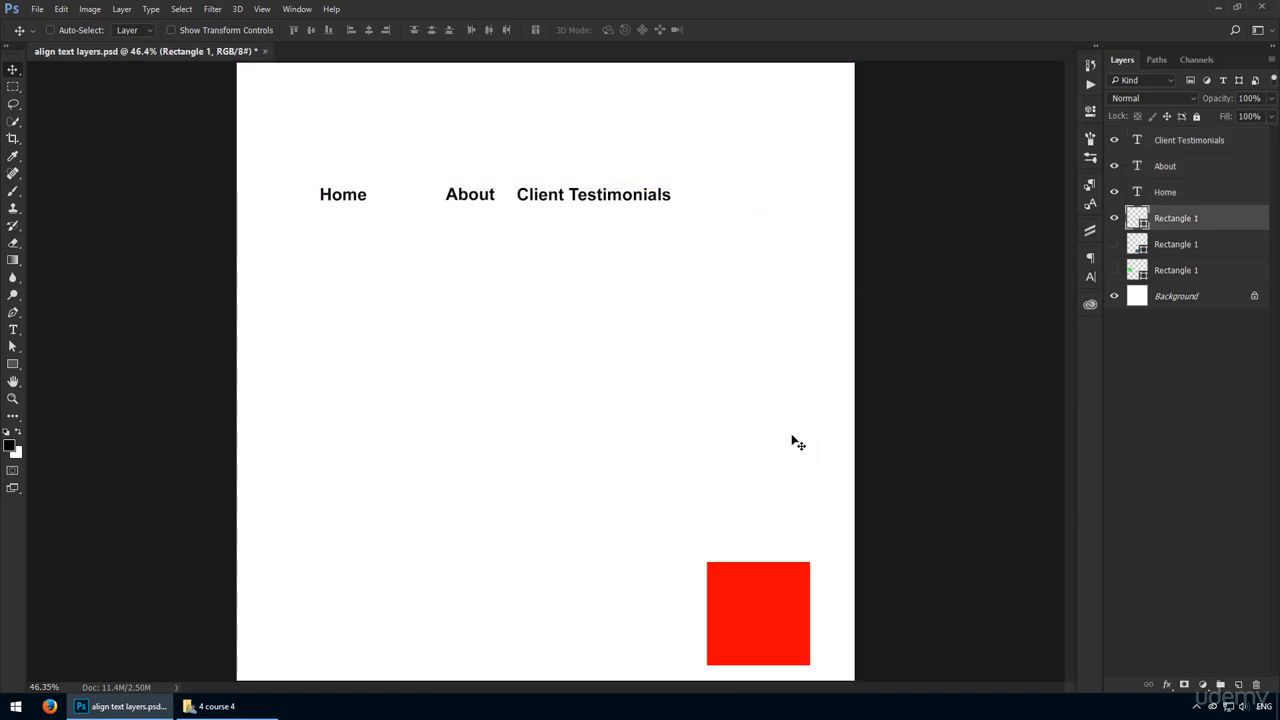
{"action": "left_click", "coordinate": [623, 203], "text": "ctrl"}
{"action": "left_click_drag", "start_coordinate": [623, 203], "coordinate": [676, 661]}
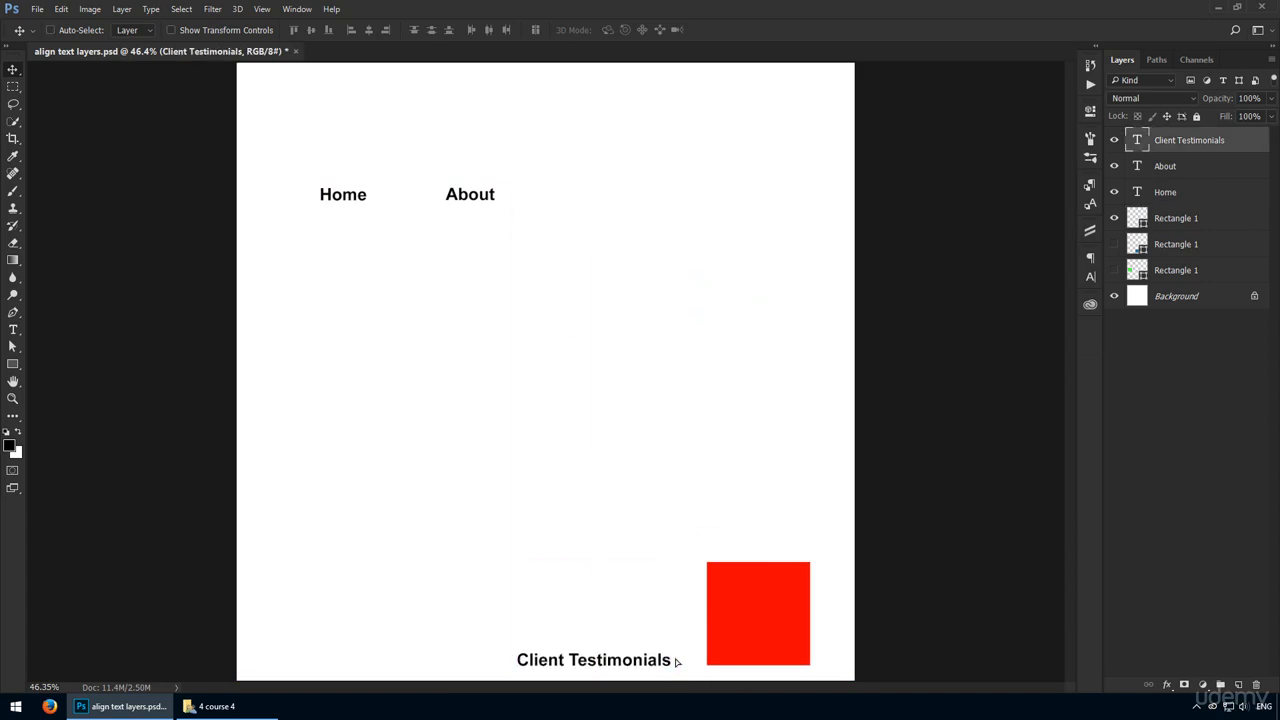
Step: Move the red square up to mid-canvas and align its bottom edge with that of the Client Testimonials text layer
{"action": "left_click", "coordinate": [743, 606], "text": "ctrl"}
{"action": "left_click_drag", "start_coordinate": [754, 609], "coordinate": [756, 322]}
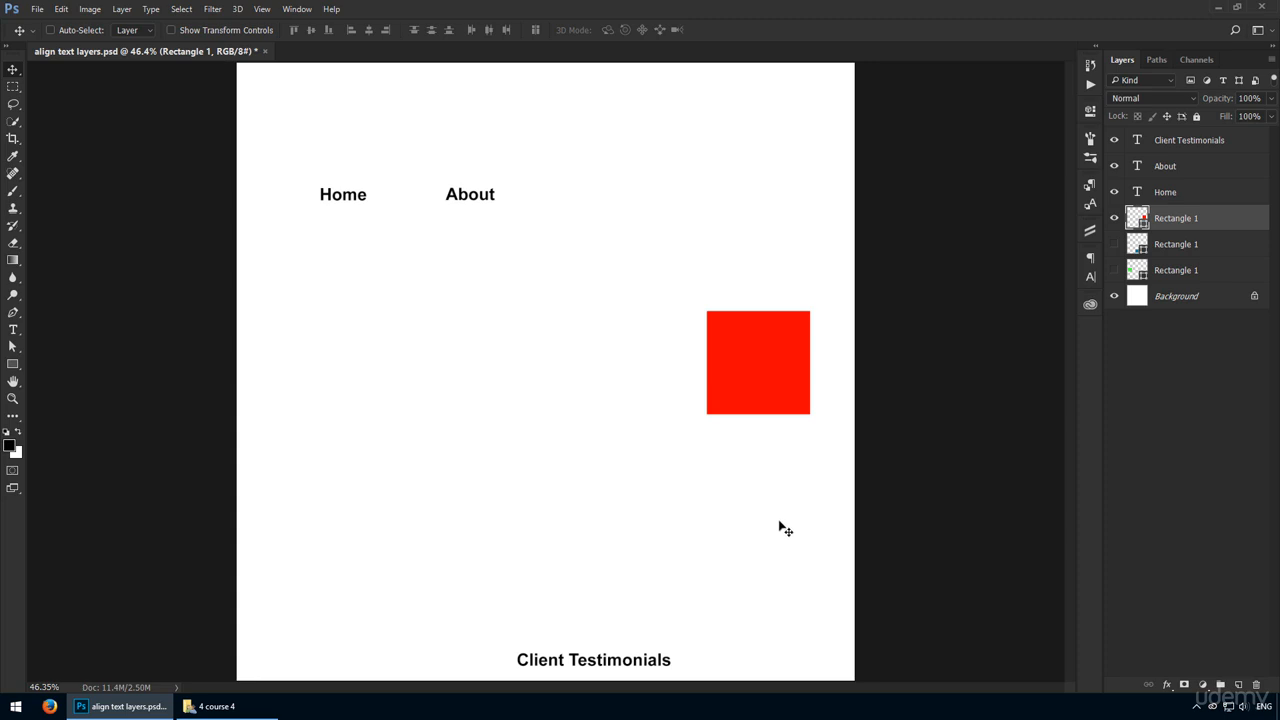
{"action": "left_click", "coordinate": [618, 660], "text": "ctrl+shift"}
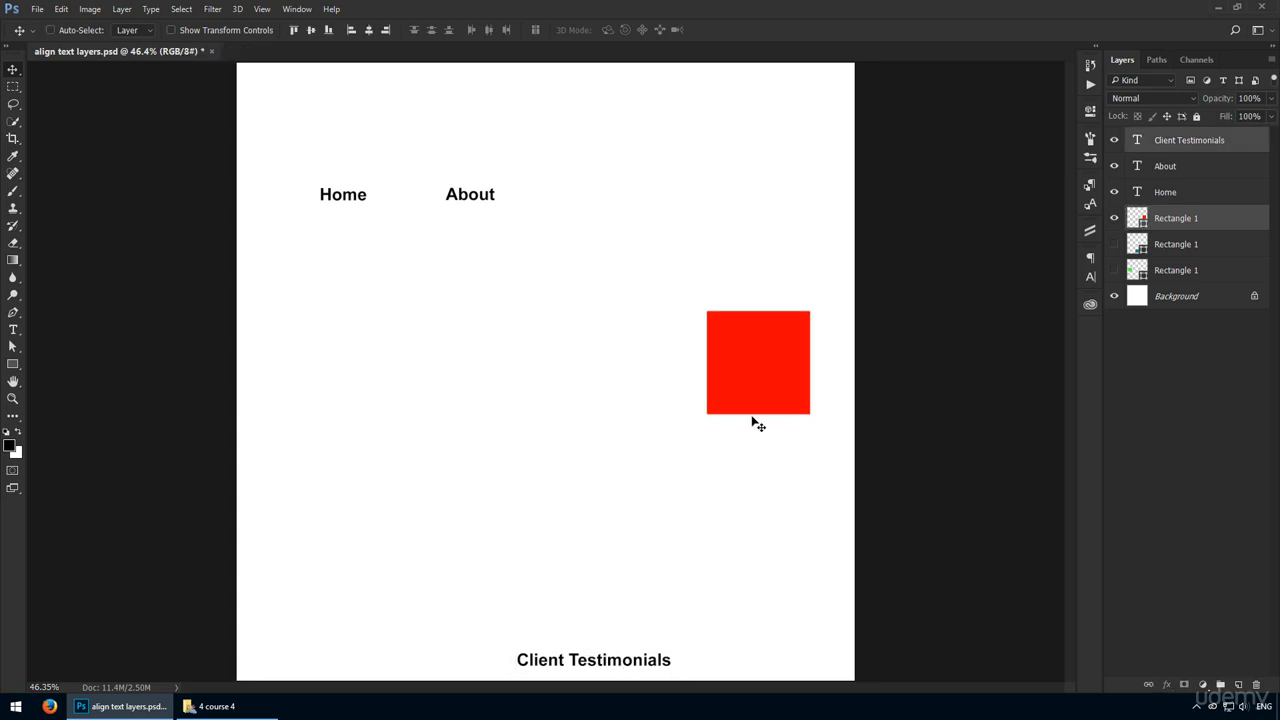
{"action": "left_click", "coordinate": [331, 30]}
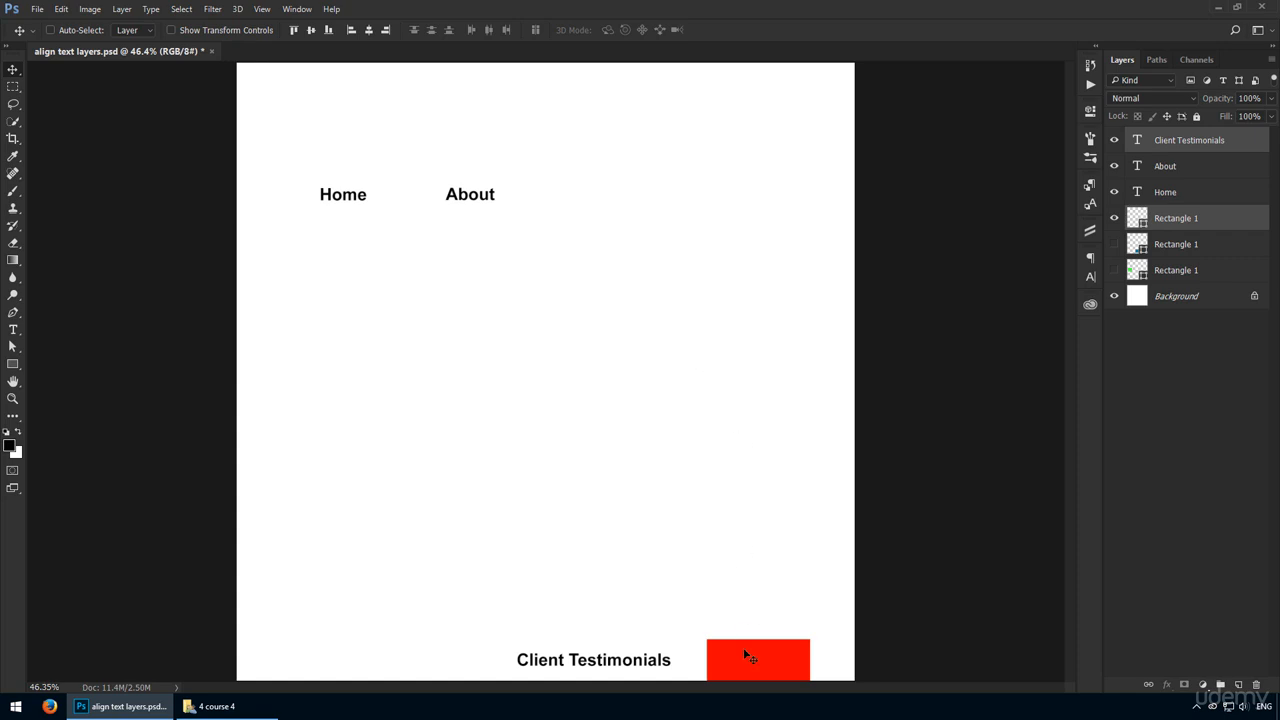
Step: Move the Client Testimonials text and red square up together, and inspect the text's bounding box
{"action": "left_click_drag", "start_coordinate": [744, 648], "coordinate": [744, 478]}
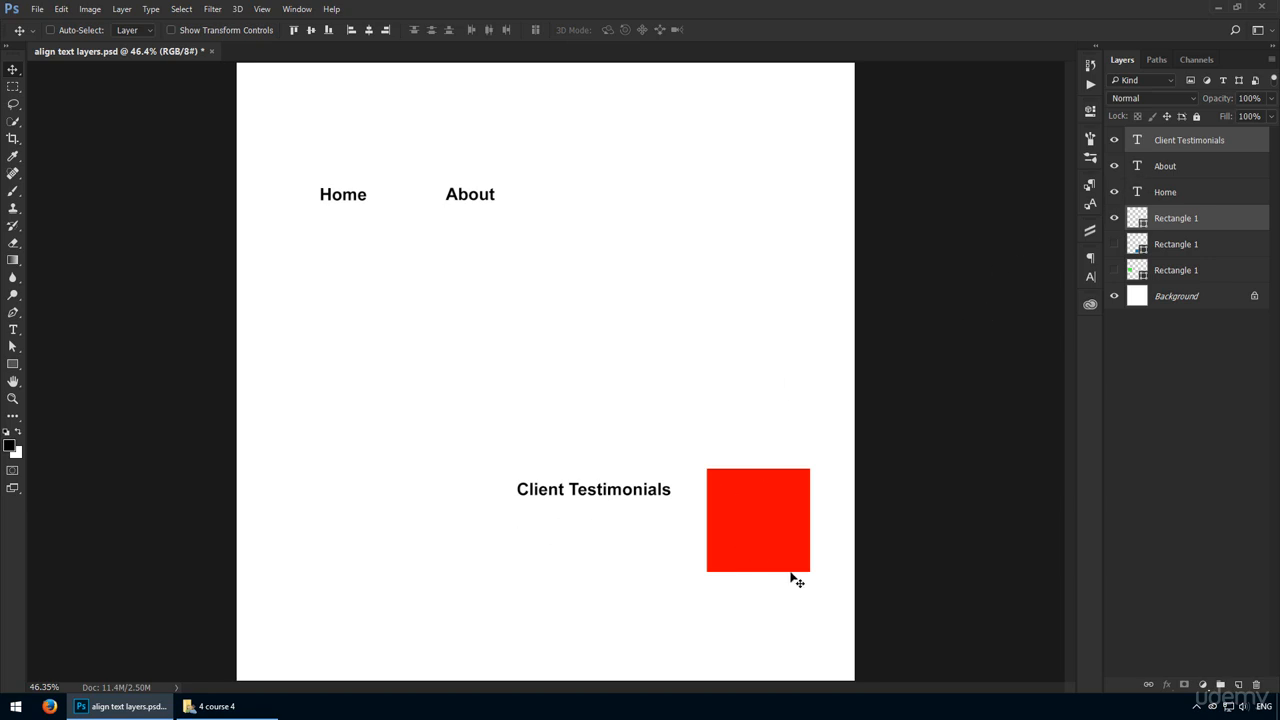
{"action": "double_click", "coordinate": [617, 491]}
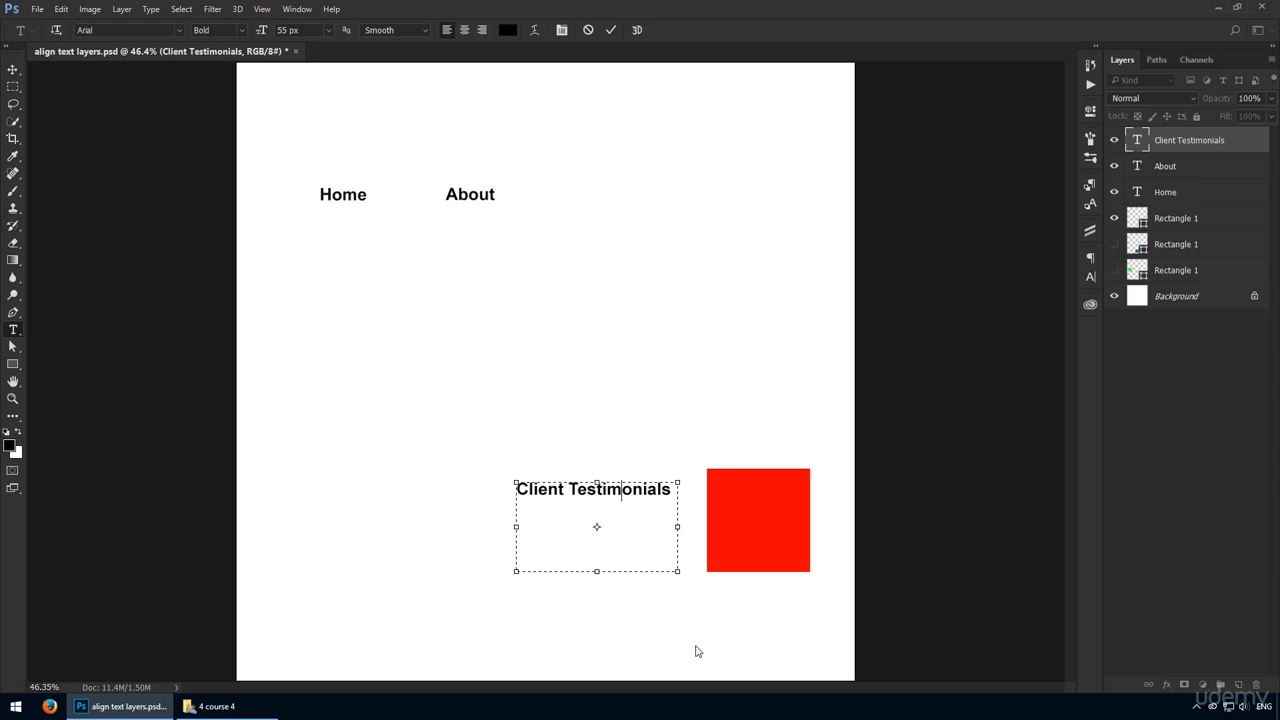
{"action": "key", "text": "ctrl+Return"}
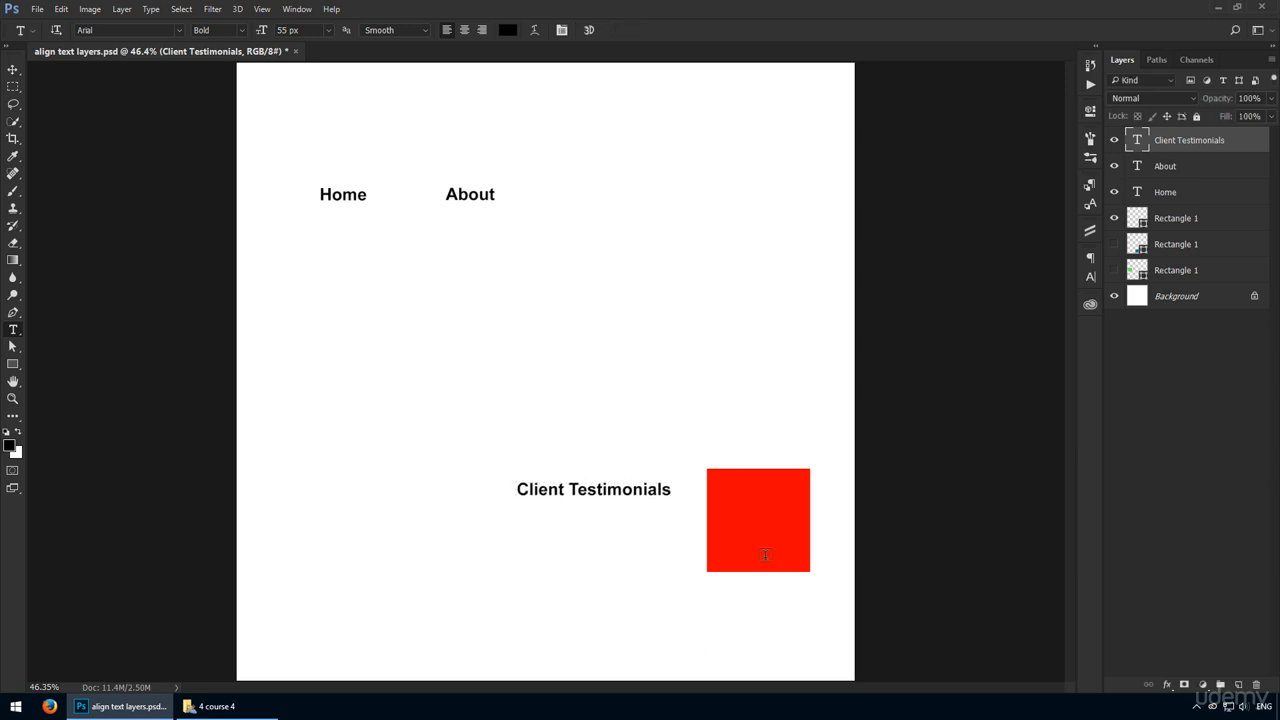
Step: Convert the Client Testimonials layer to point text and align its bottom edge with the red square's
{"action": "right_click", "coordinate": [1240, 148]}
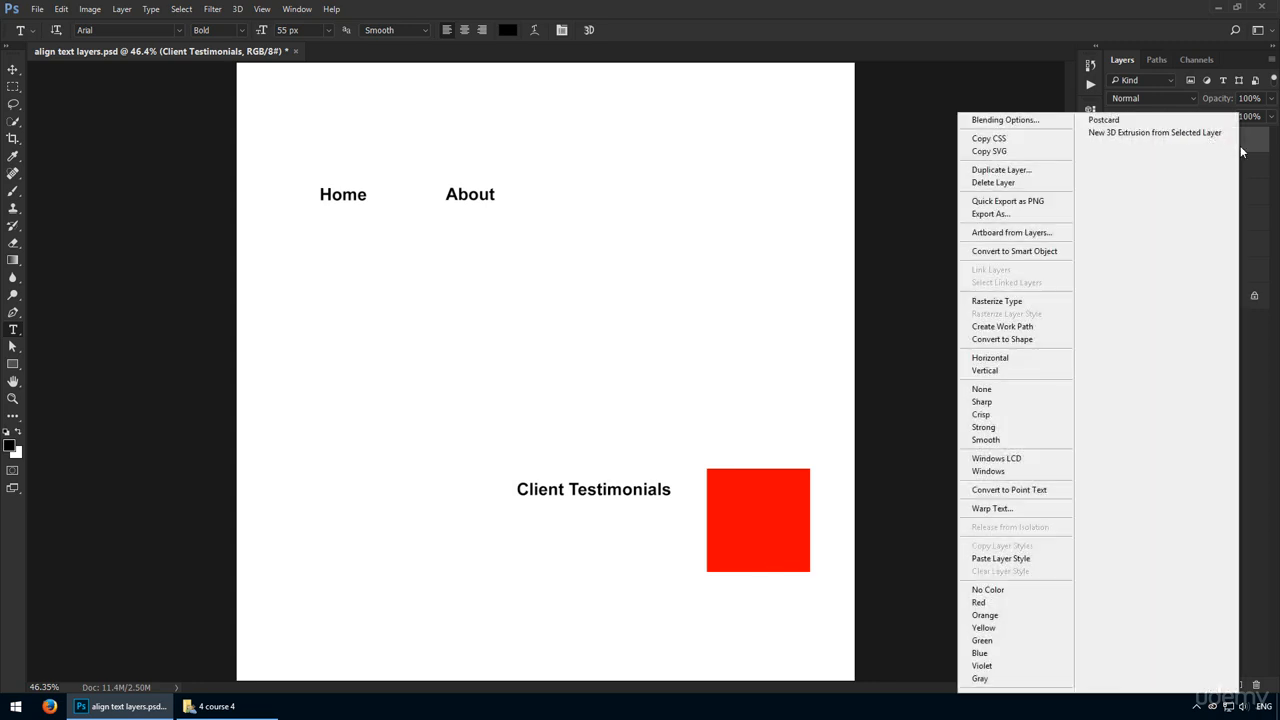
{"action": "left_click", "coordinate": [1055, 494]}
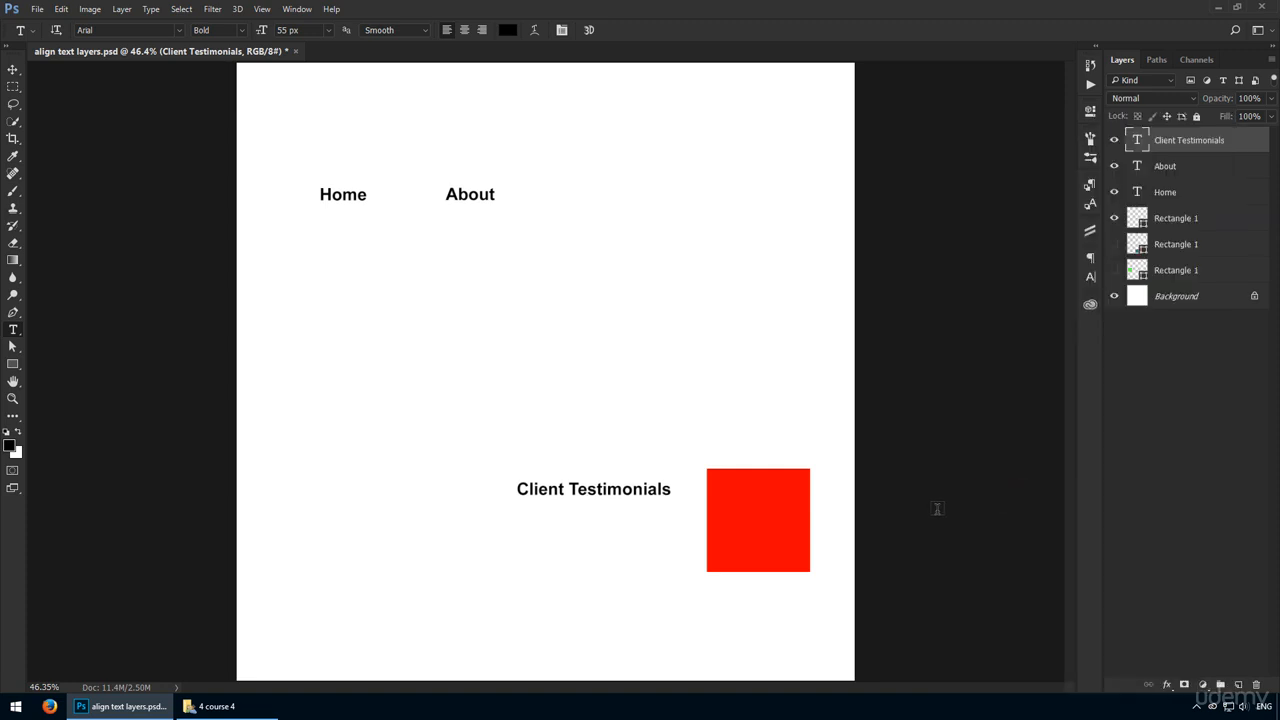
{"action": "key", "text": "v"}
{"action": "left_click", "coordinate": [797, 514], "text": "ctrl"}
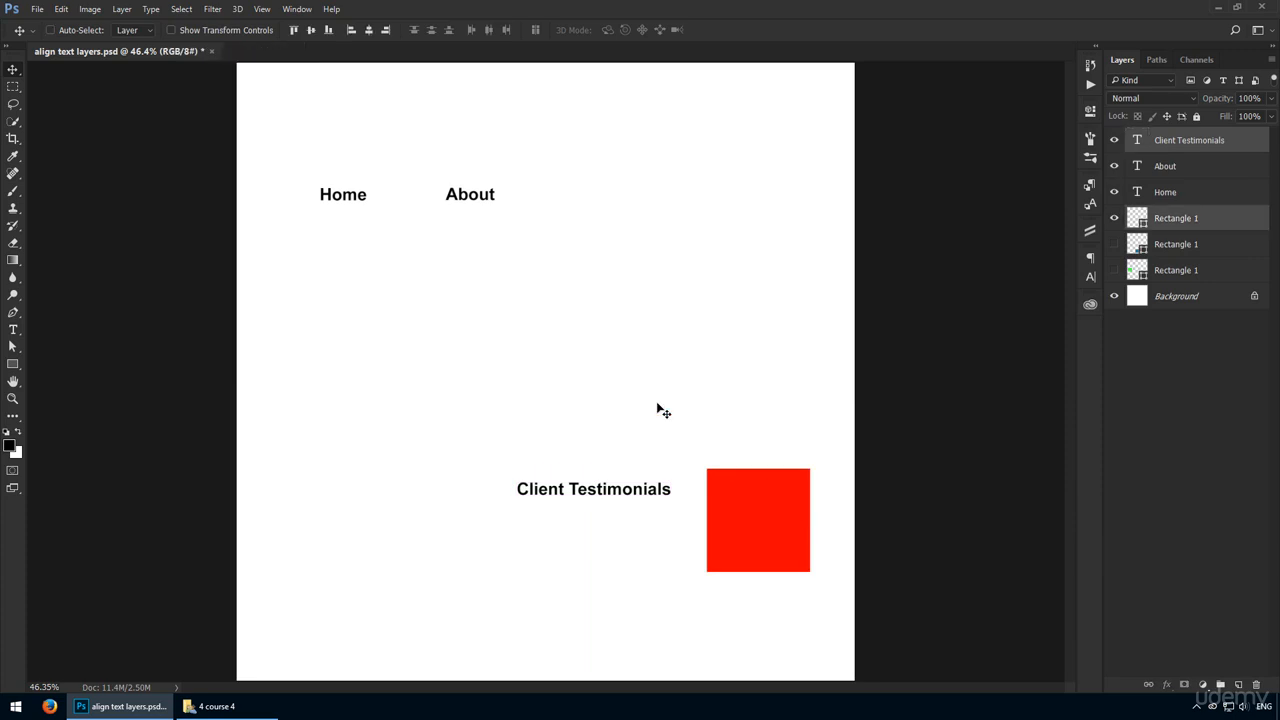
{"action": "left_click", "coordinate": [328, 29]}
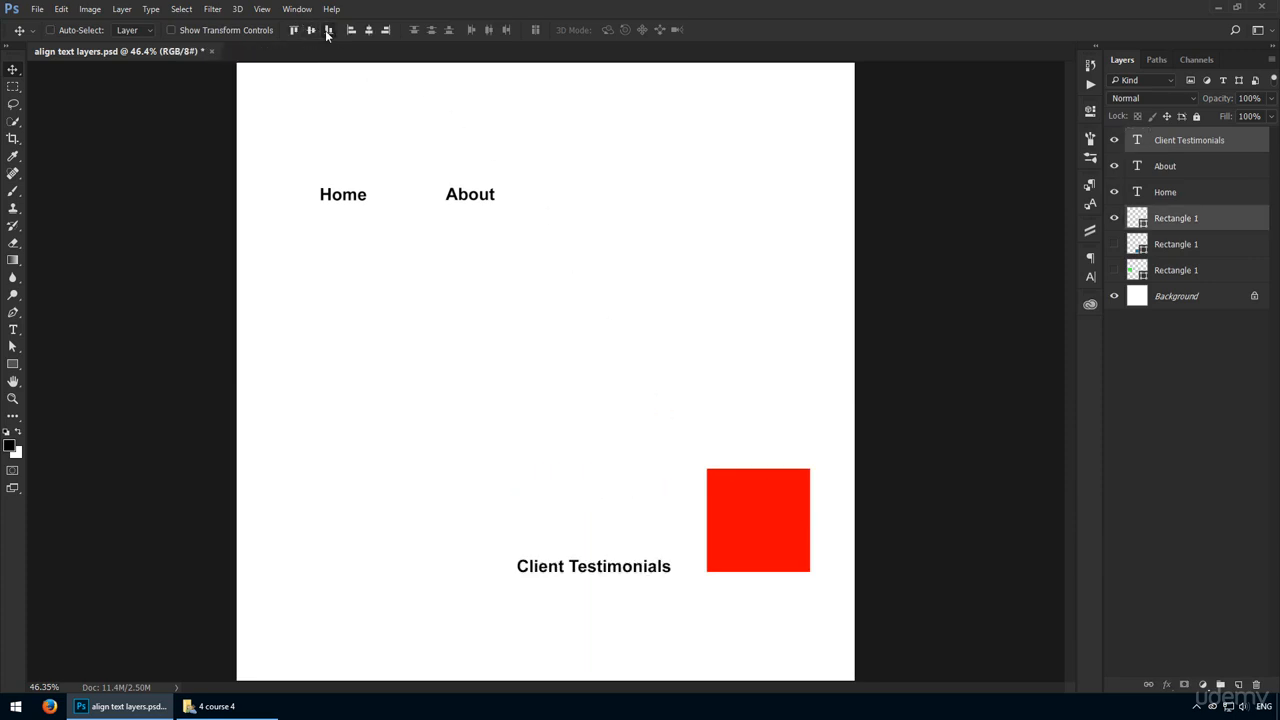
{"action": "left_click", "coordinate": [597, 573], "text": "ctrl"}
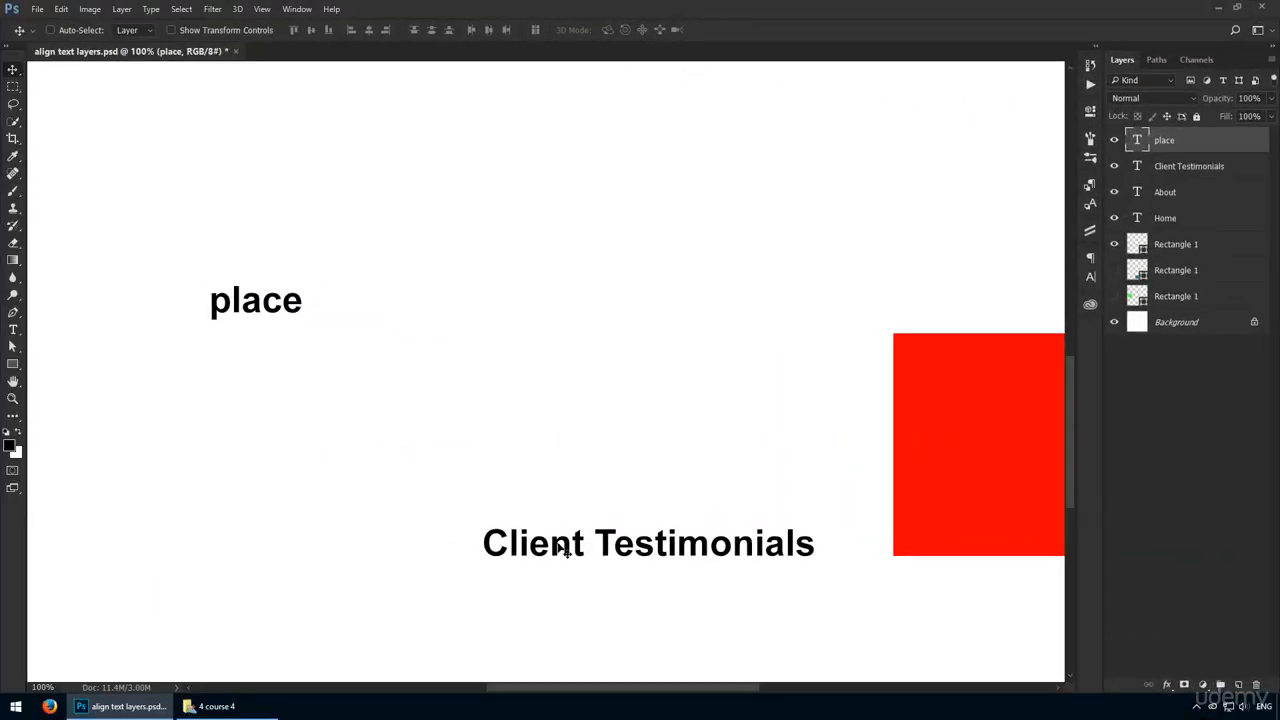
Step: Align the bottom edges of the "place" and Client Testimonials texts, and move "place" closer to Client Testimonials
{"action": "key", "text": "ctrl"}
{"action": "left_click", "coordinate": [565, 546], "text": "ctrl+shift"}
{"action": "left_click", "coordinate": [328, 30]}
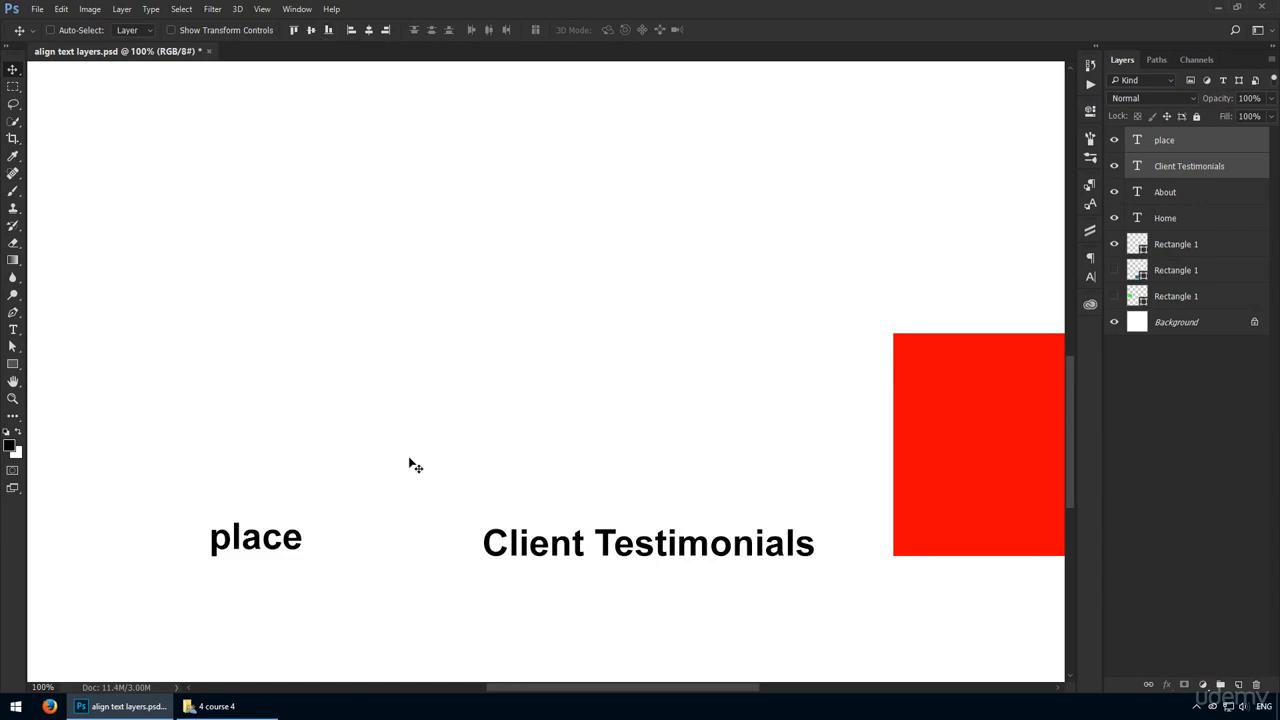
{"action": "left_click", "coordinate": [300, 540], "text": "ctrl"}
{"action": "left_click_drag", "start_coordinate": [303, 547], "coordinate": [432, 544]}
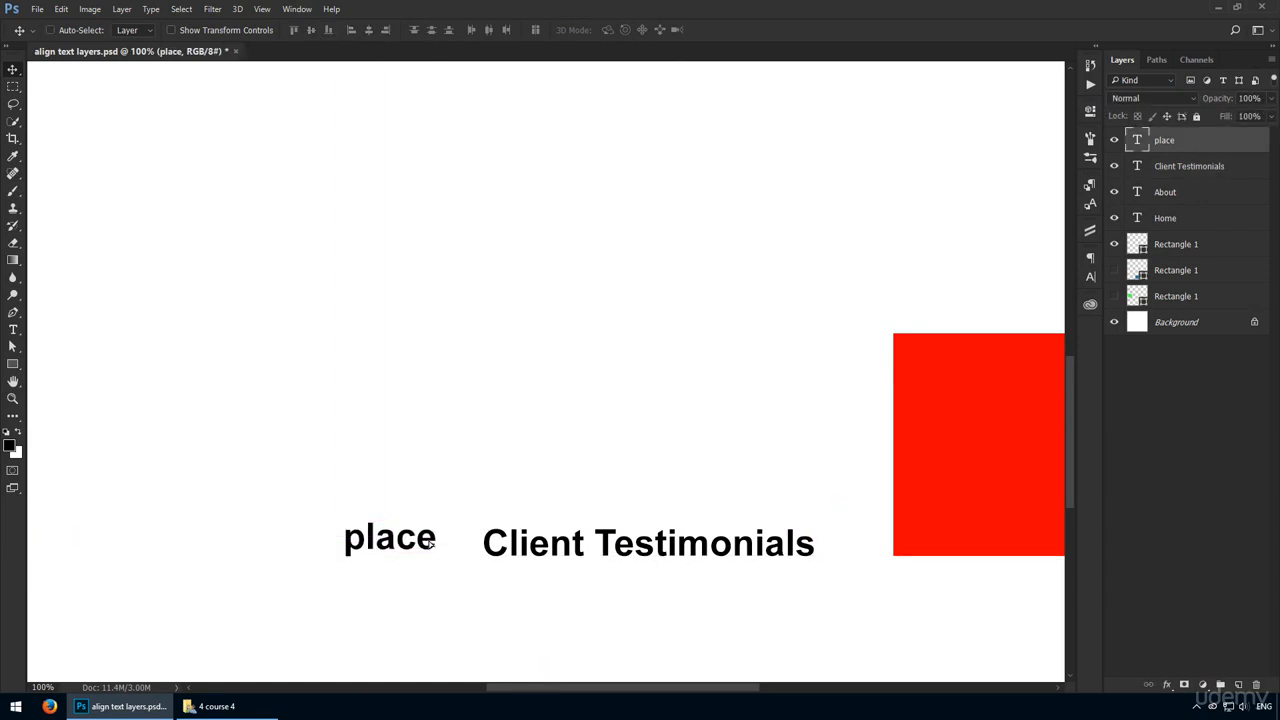
Step: Show the rulers and place a horizontal guide along the bottom edges of the "place" and Client Testimonials texts
{"action": "scroll", "coordinate": [440, 551], "scroll_direction": "up", "scroll_amount": 4}
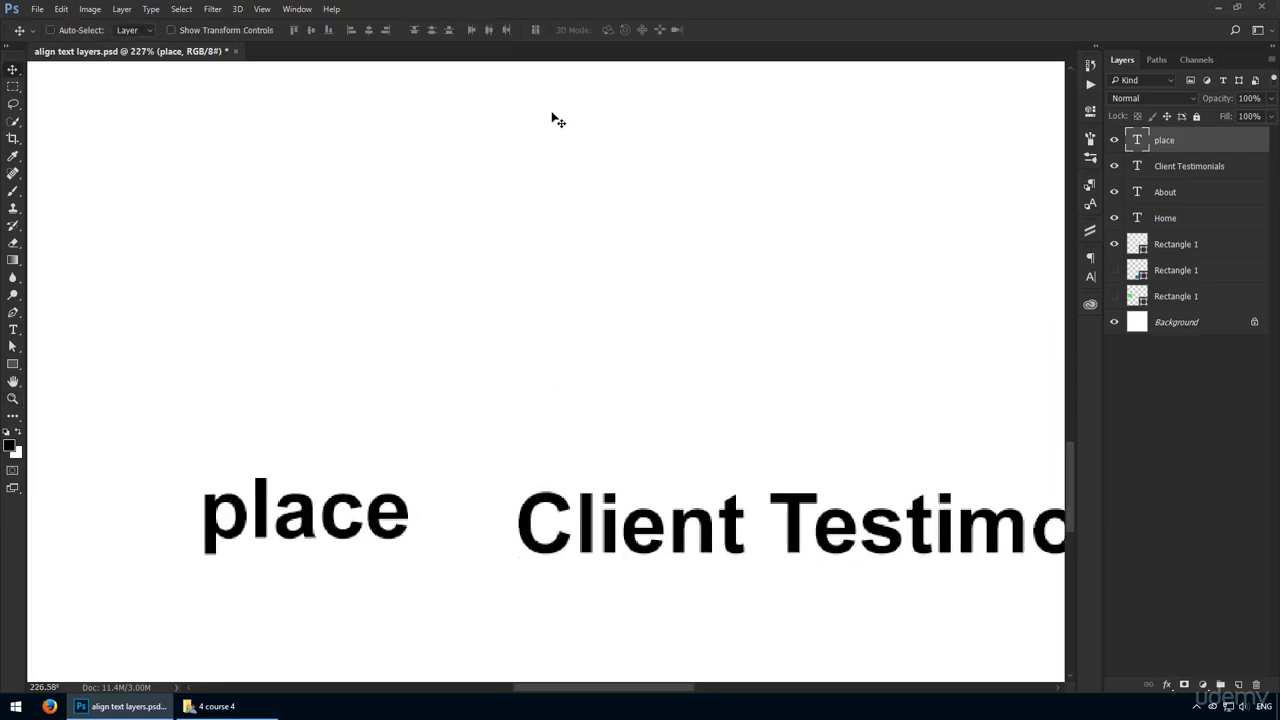
{"action": "key", "text": "ctrl+r"}
{"action": "left_click_drag", "start_coordinate": [561, 68], "coordinate": [403, 403]}
{"action": "key", "text": "z"}
{"action": "left_click", "coordinate": [416, 412], "text": "alt"}
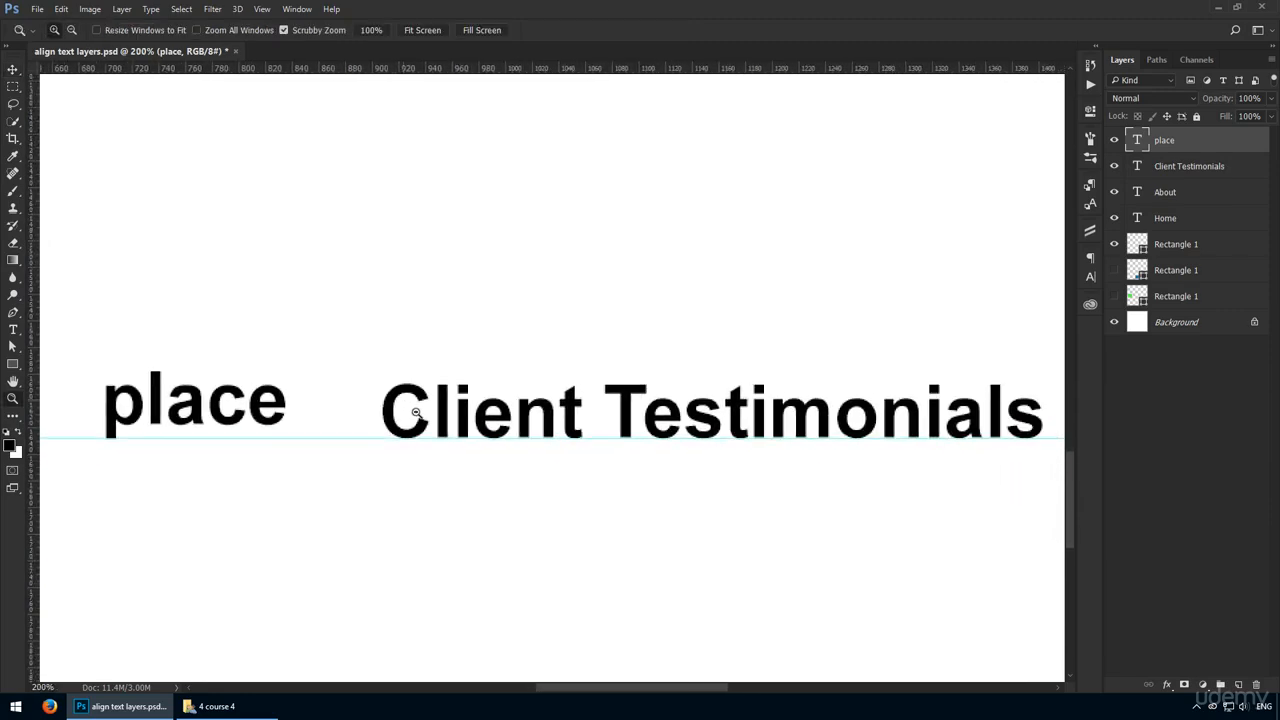
Step: Hide the rulers and fit the whole document in view
{"action": "key", "text": "v"}
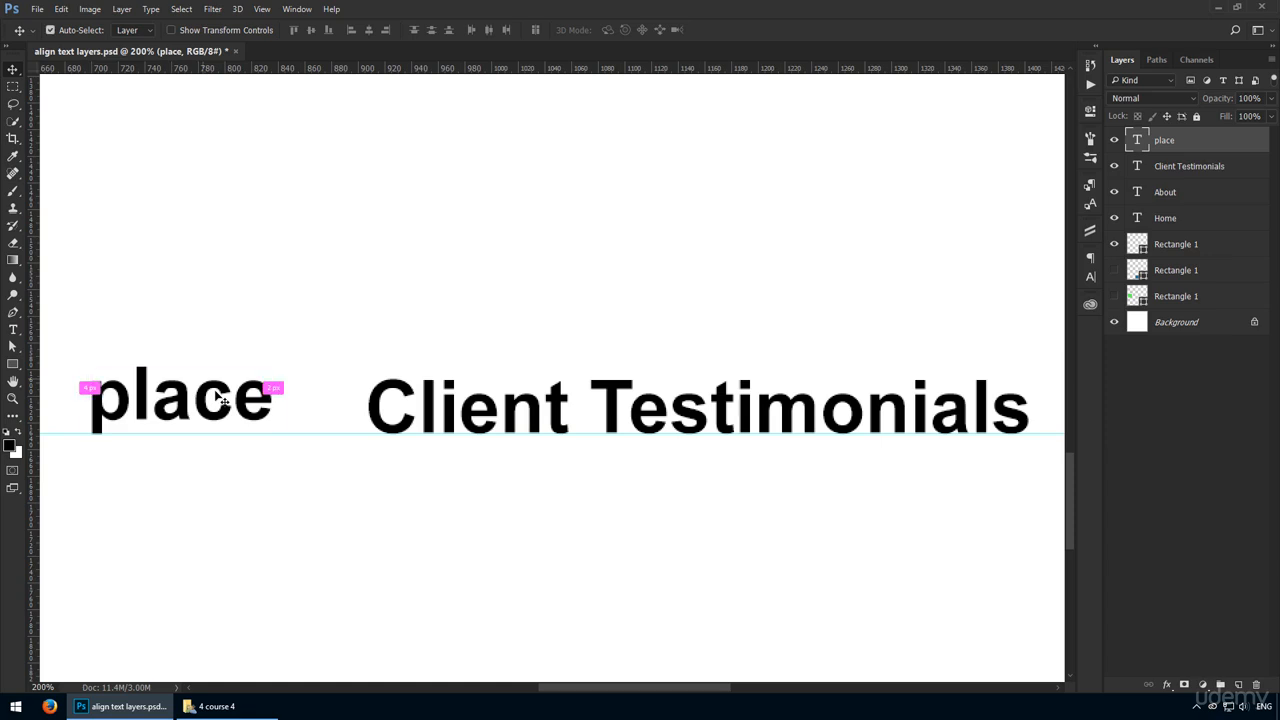
{"action": "key", "text": "ctrl+r"}
{"action": "key", "text": "ctrl+0"}
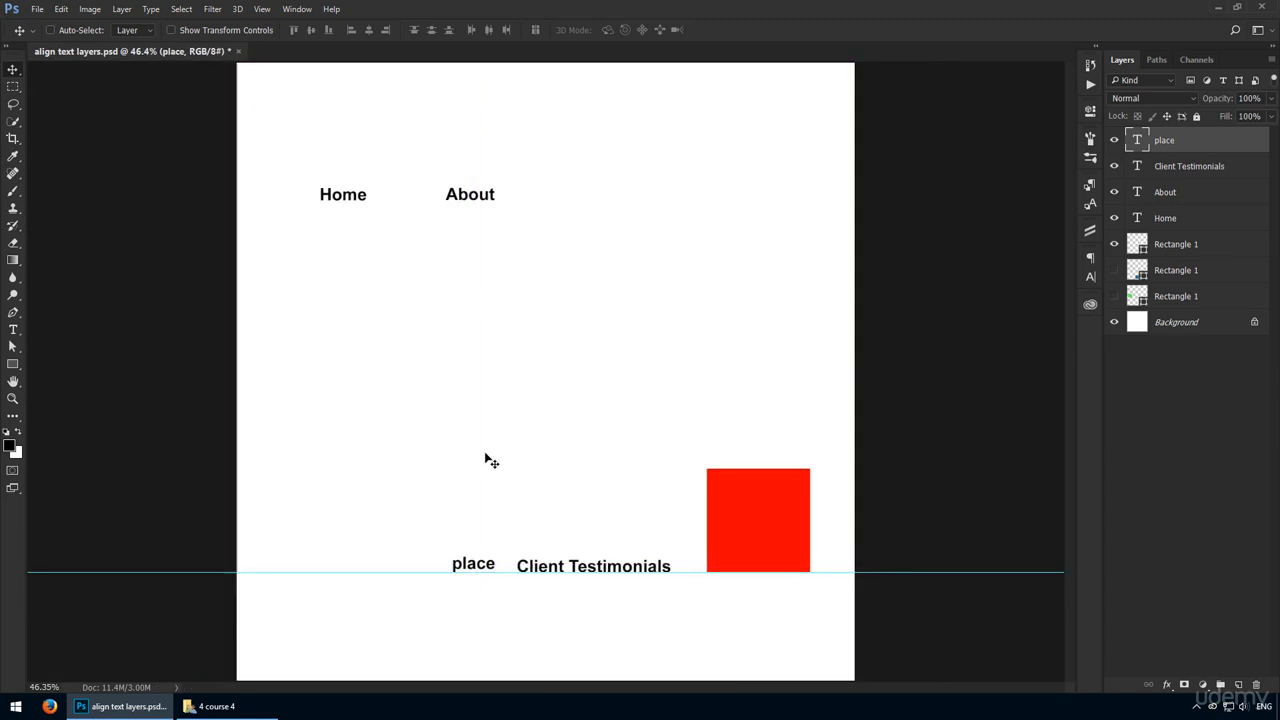
Step: Delete the "place" text layer and move the Client Testimonials text up into line with Home and About
{"action": "key", "text": "Delete"}
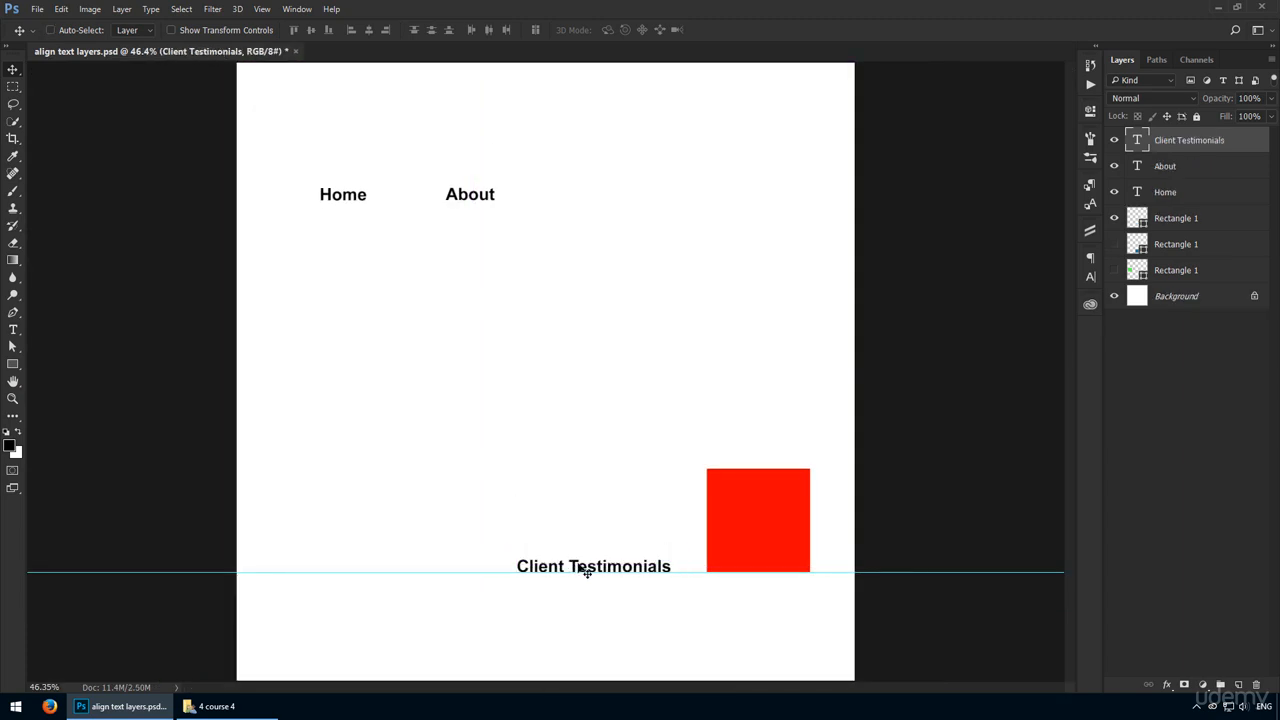
{"action": "left_click_drag", "start_coordinate": [583, 569], "coordinate": [615, 238]}
{"action": "key", "text": "z"}
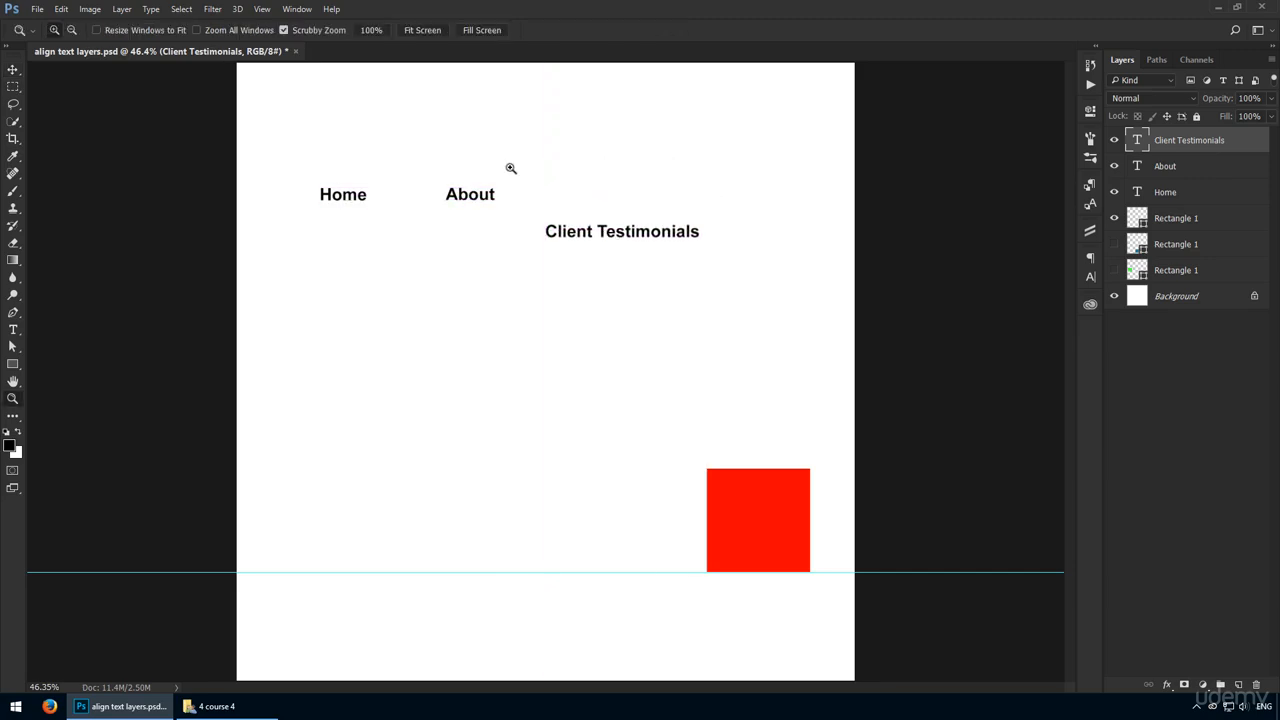
{"action": "left_click_drag", "start_coordinate": [509, 166], "coordinate": [651, 311]}
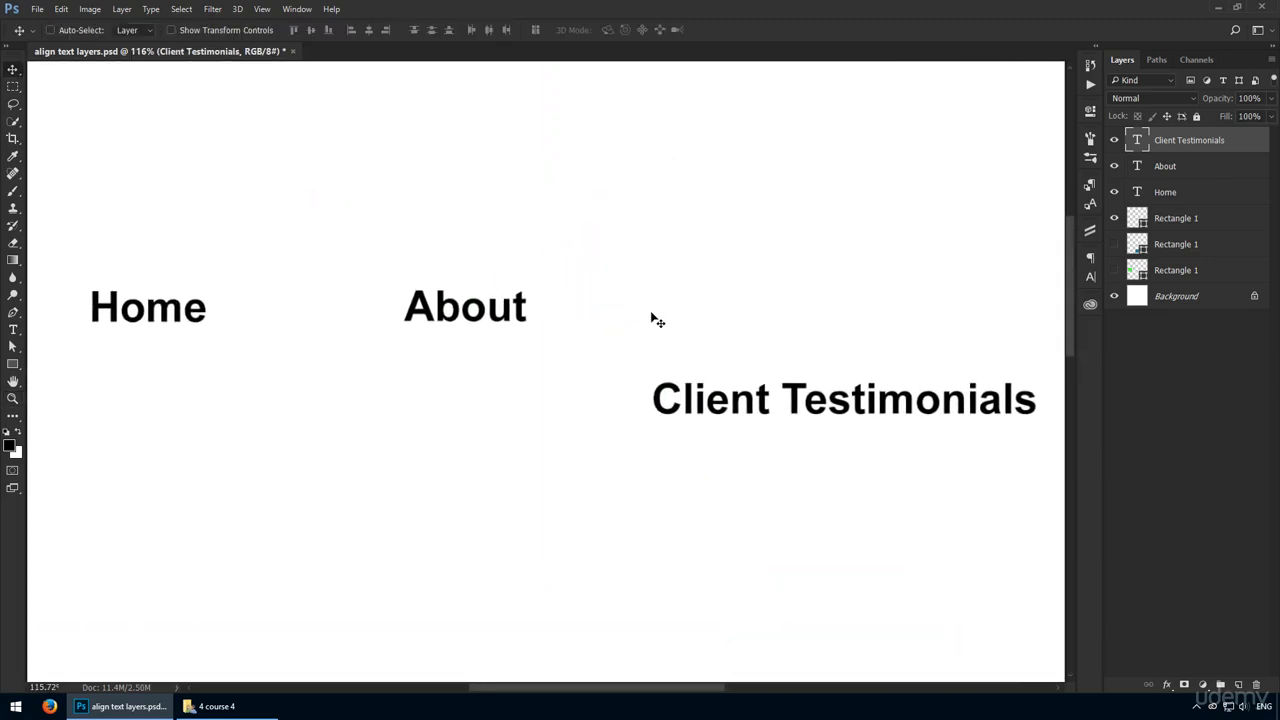
{"action": "left_click_drag", "start_coordinate": [688, 398], "coordinate": [697, 307]}
Step: Add a single point text layer reading "Home About Client Testimonials" below the row of separate menu texts
{"action": "key", "text": "t"}
{"action": "left_click", "coordinate": [177, 466]}
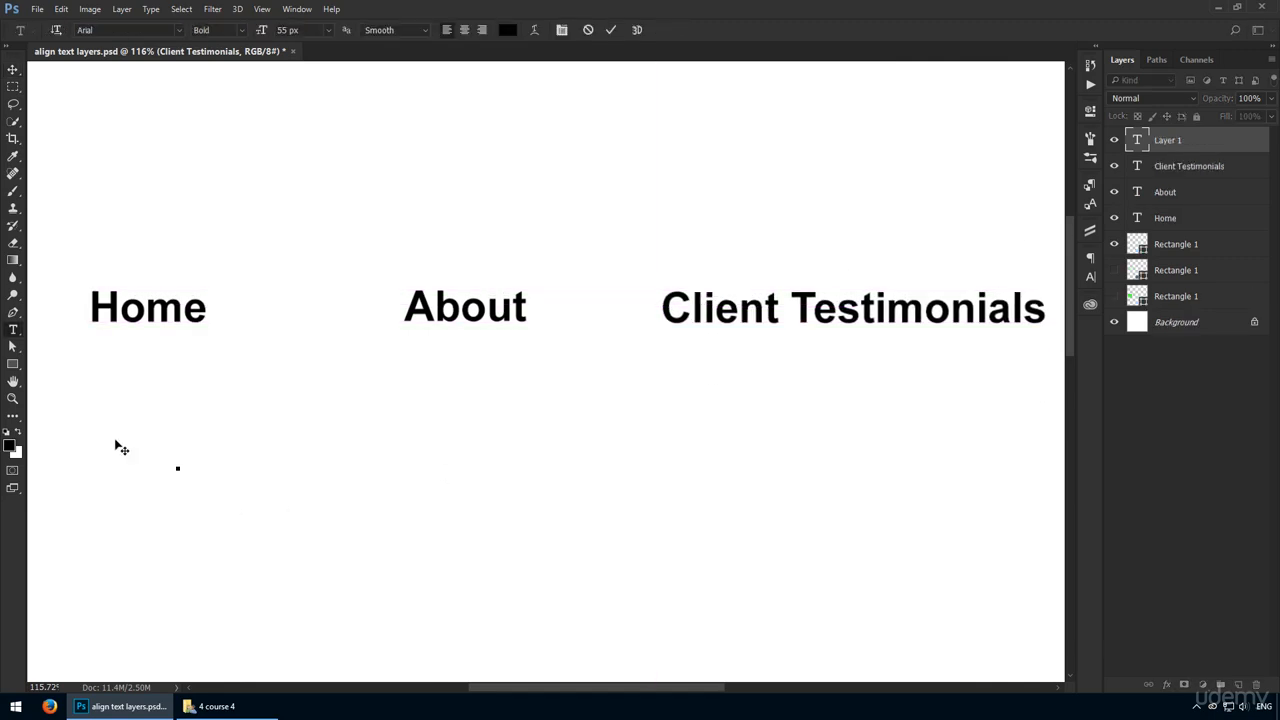
{"action": "type", "text": "Home About Cl"}
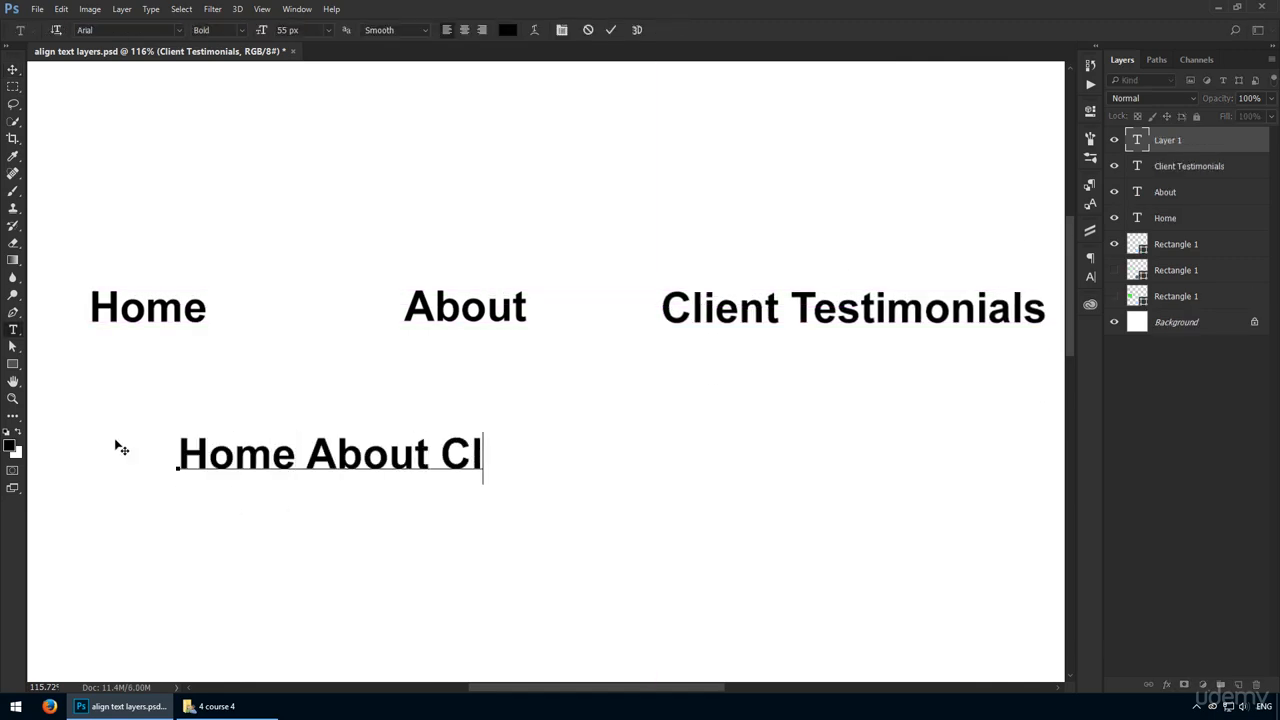
{"action": "type", "text": "ient Testimonials"}
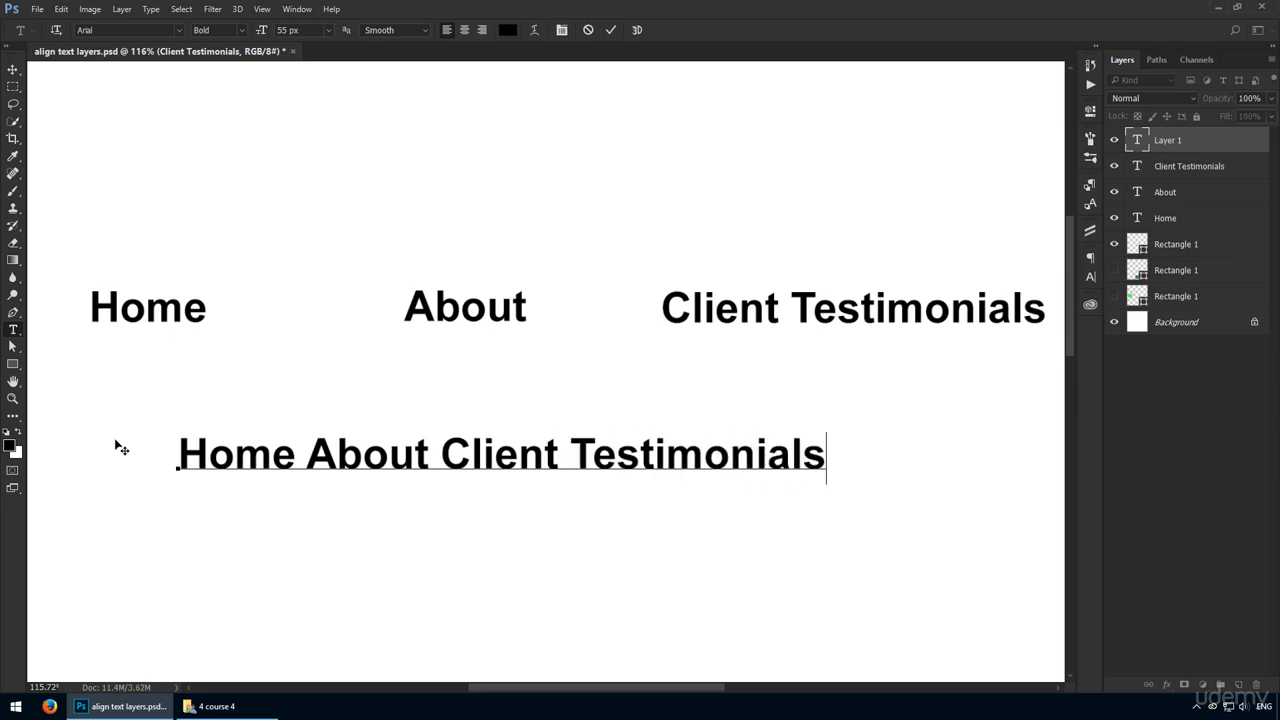
{"action": "key", "text": "ctrl+Return"}
Step: Delete the separate Client Testimonials, About and Home text layers
{"action": "left_click", "coordinate": [1200, 166]}
{"action": "left_click", "coordinate": [1192, 217], "text": "shift"}
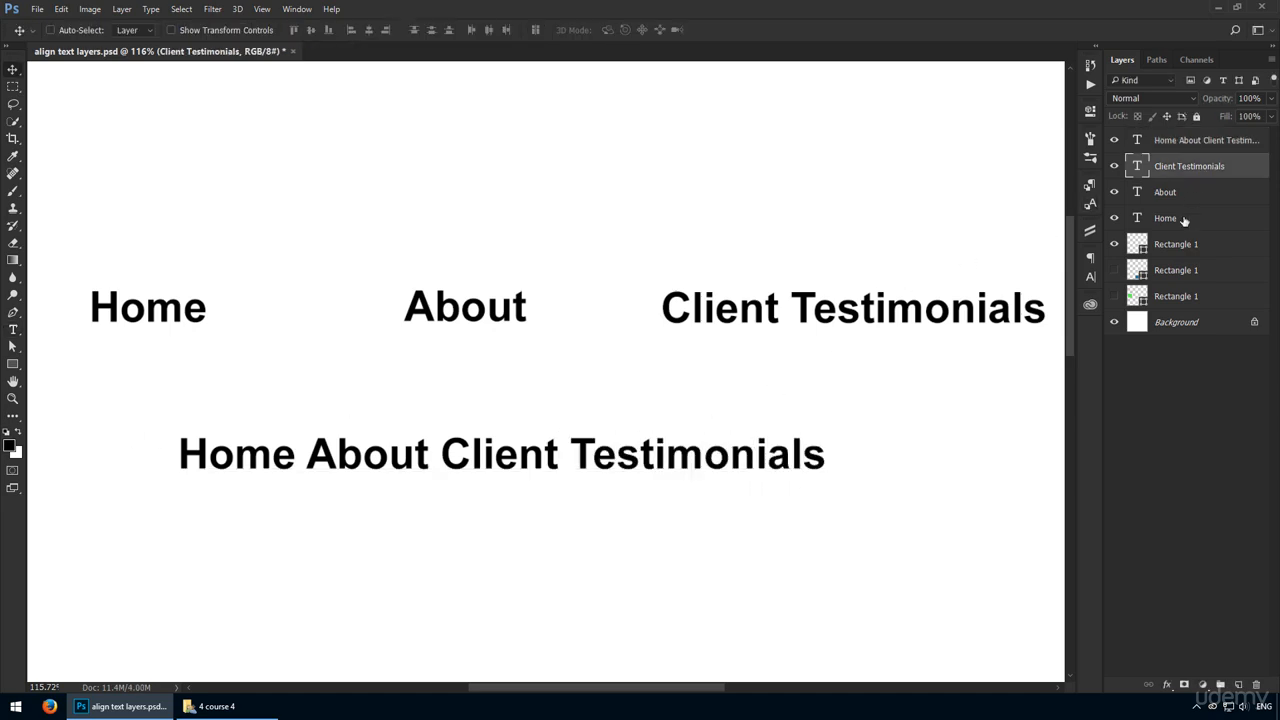
{"action": "key", "text": "Delete"}
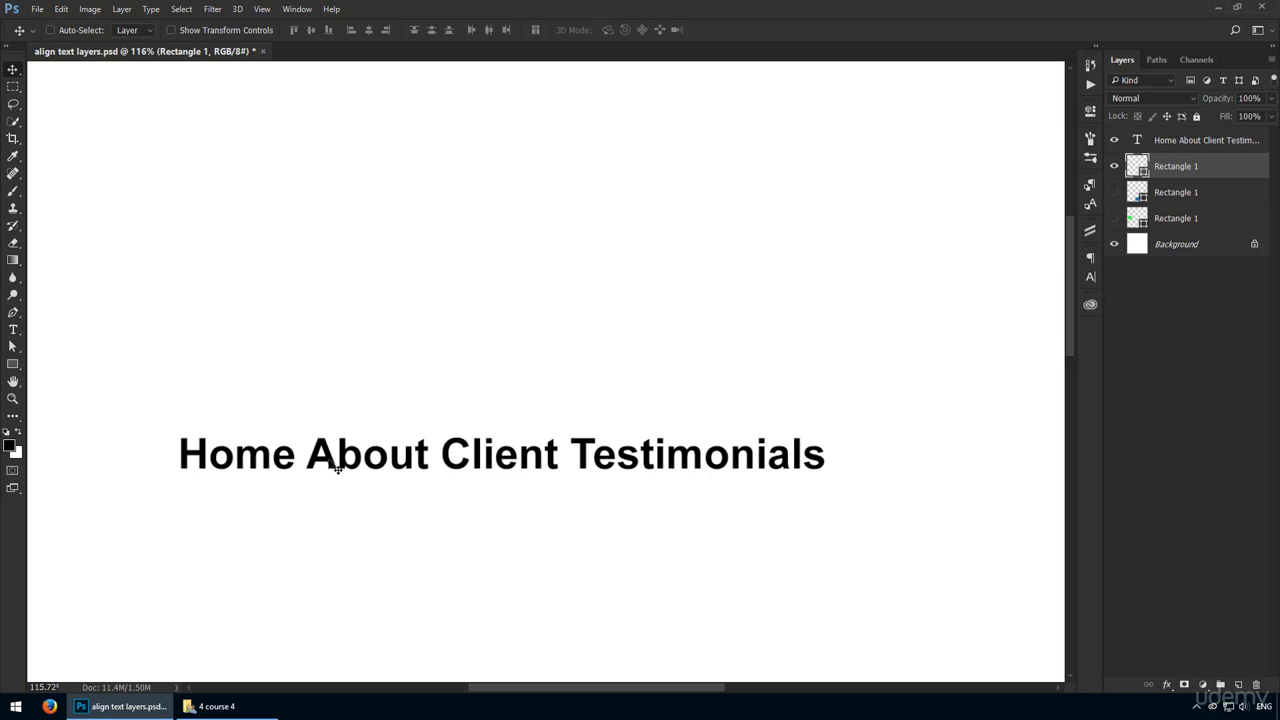
Step: Widen the gaps after Home and About in the combined text layer with matching runs of spaces
{"action": "double_click", "coordinate": [305, 462]}
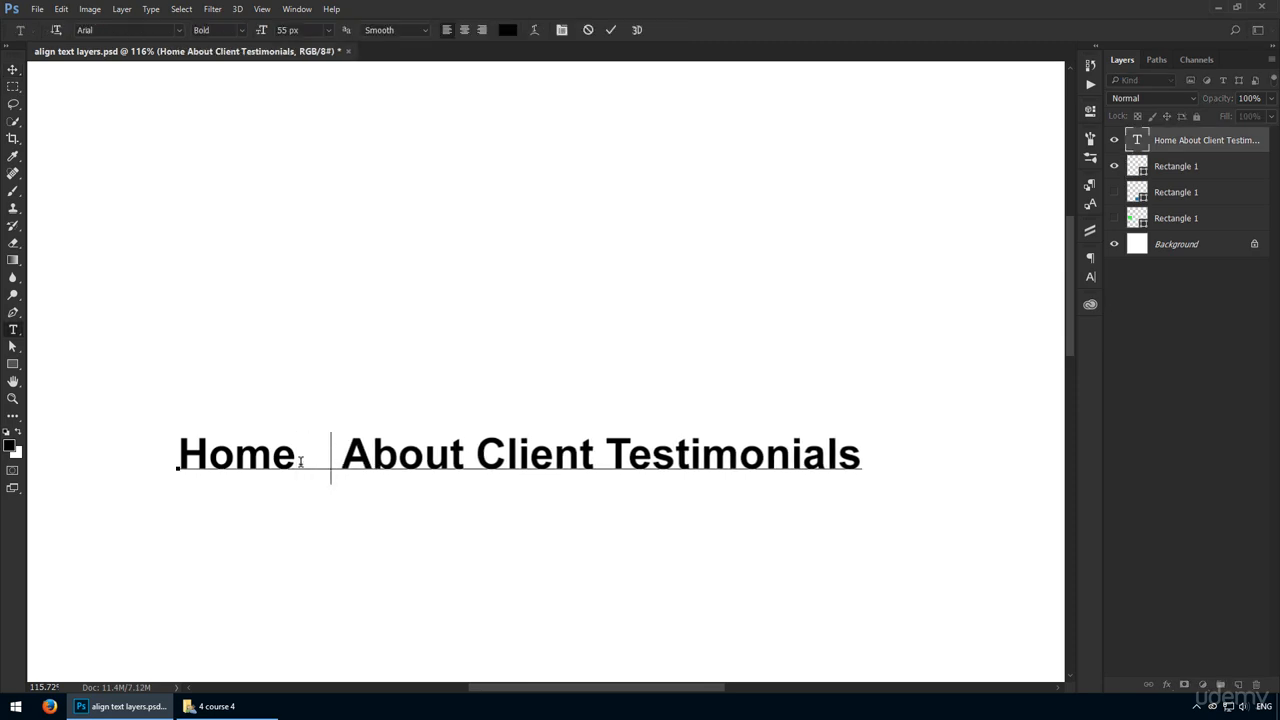
{"action": "left_click_drag", "start_coordinate": [297, 460], "coordinate": [446, 452]}
{"action": "left_click", "coordinate": [578, 455]}
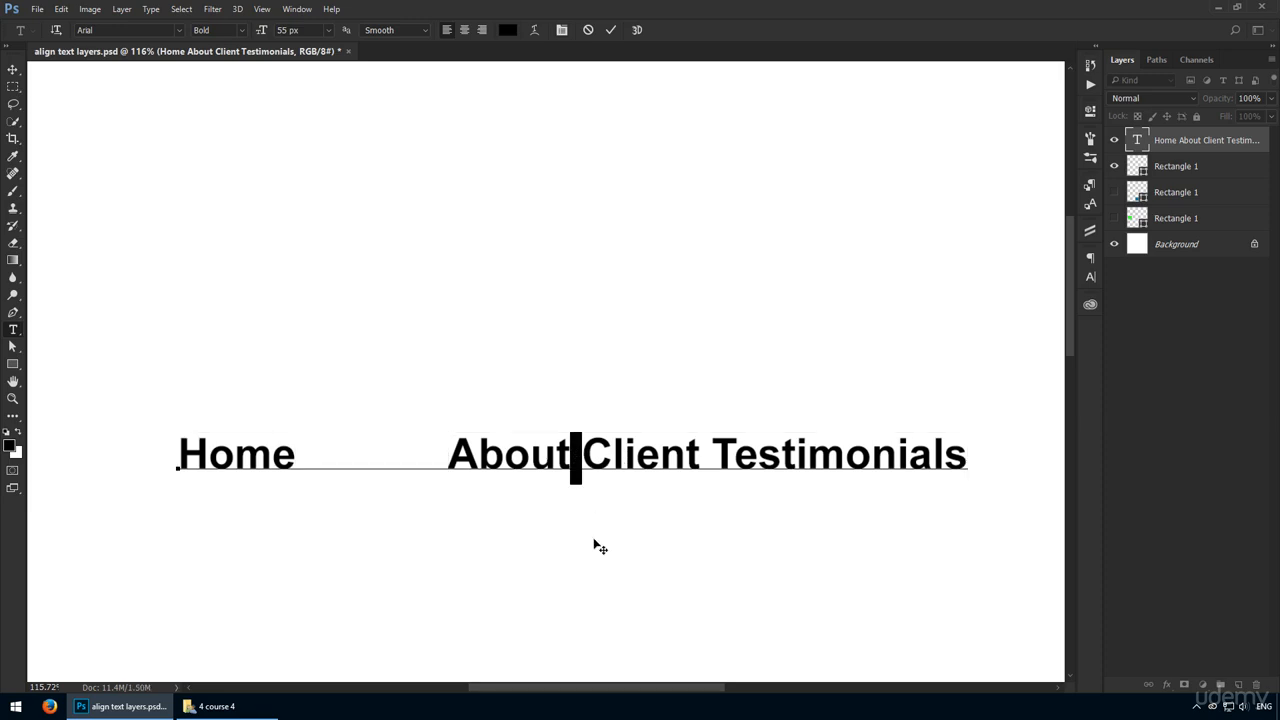
{"action": "key", "text": "ctrl+v"}
{"action": "key", "text": "ctrl+Return"}
Step: Move the combined menu text slightly up and to the left on the canvas, and hide the guide
{"action": "key", "text": "ctrl+minus"}
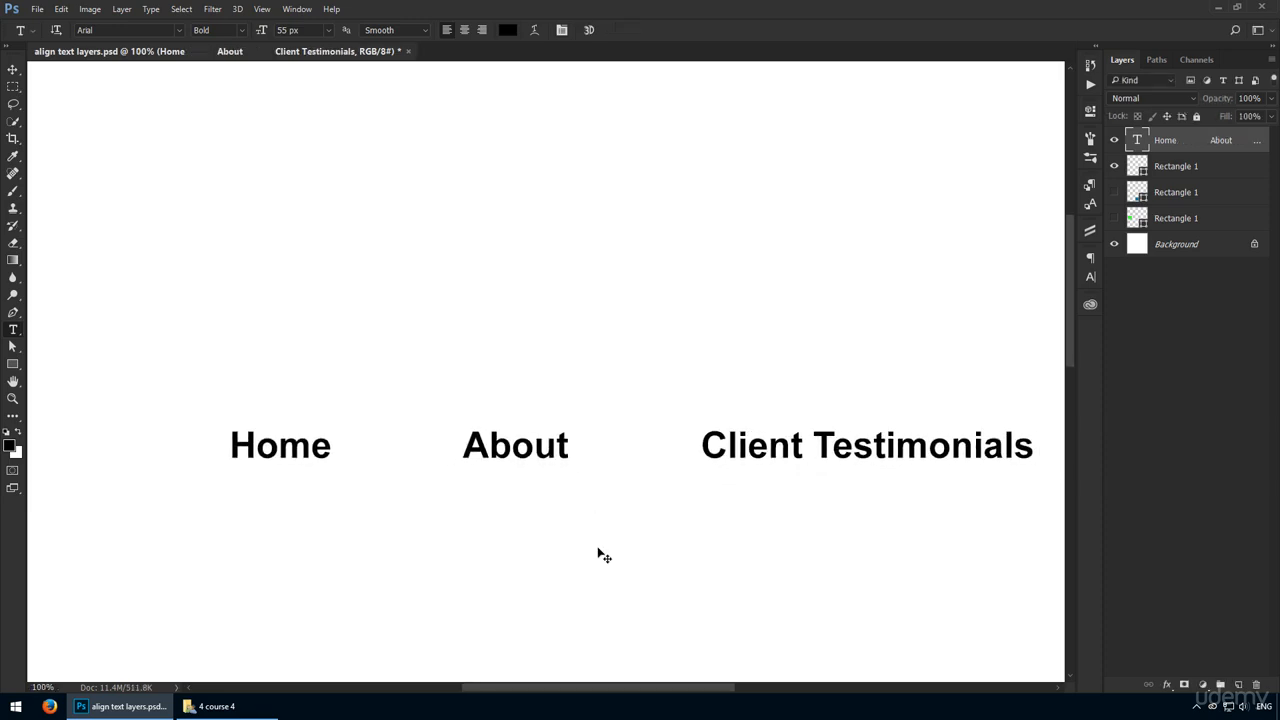
{"action": "key", "text": "v"}
{"action": "left_click_drag", "start_coordinate": [637, 489], "coordinate": [572, 413]}
{"action": "key", "text": "ctrl+0"}
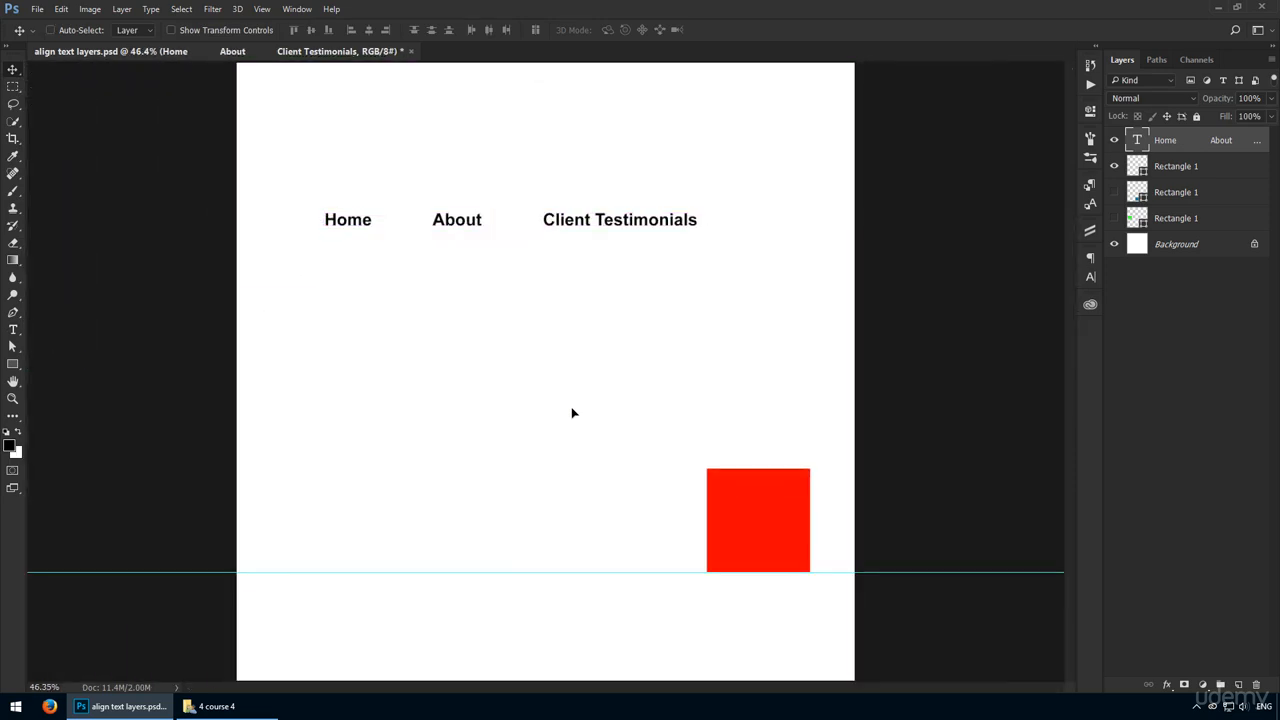
{"action": "key", "text": "ctrl+h"}
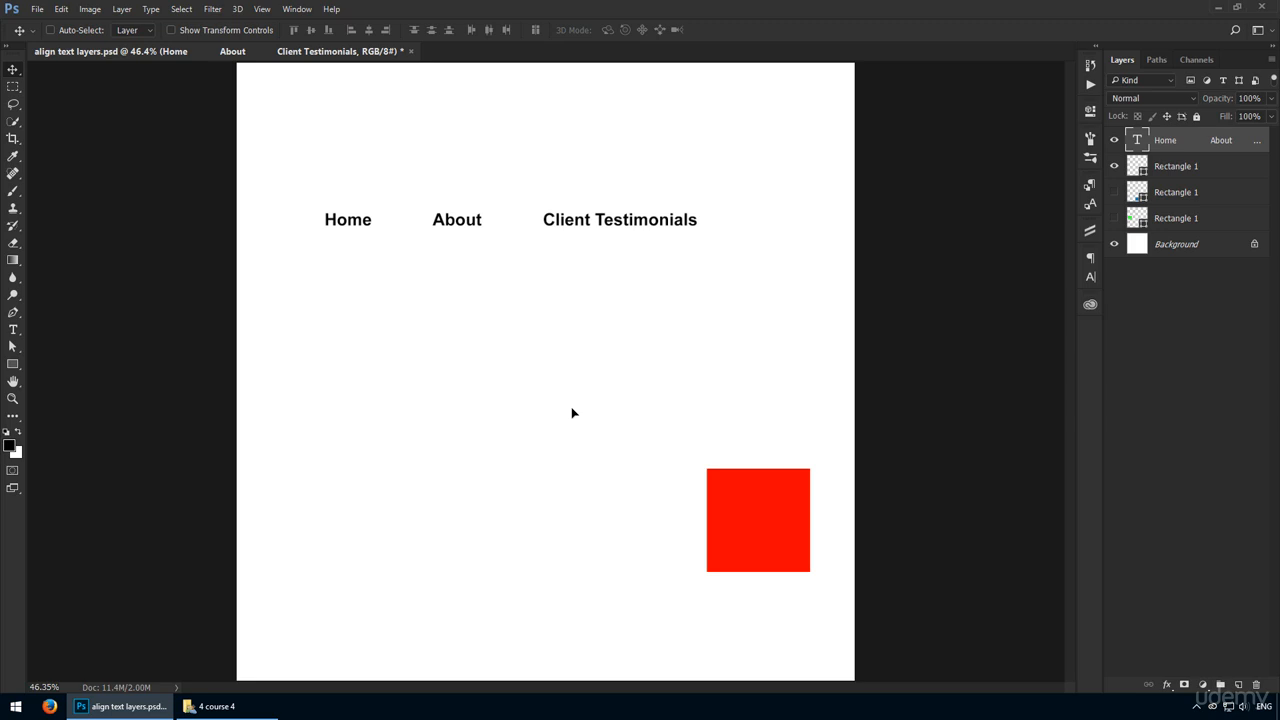
Step: Add a separate point text layer reading "Options" to the right of Client Testimonials
{"action": "left_click_drag", "start_coordinate": [729, 263], "coordinate": [791, 217]}
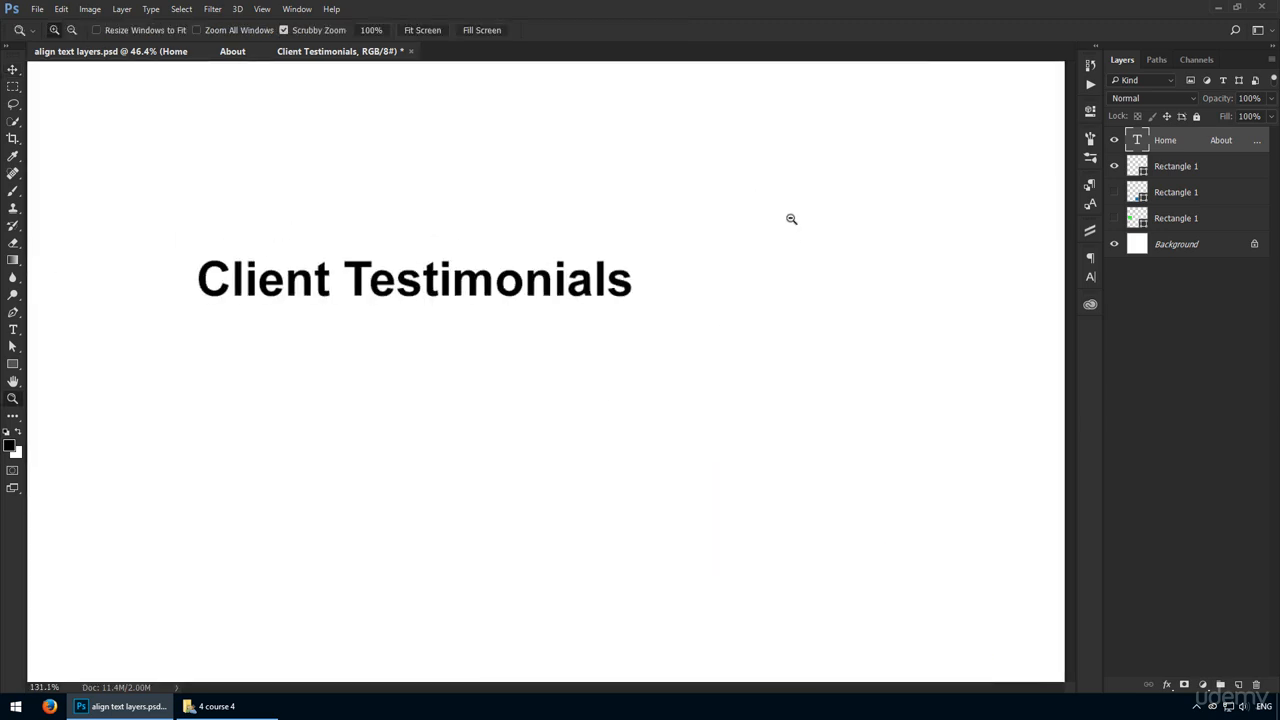
{"action": "key", "text": "t"}
{"action": "left_click", "coordinate": [741, 294]}
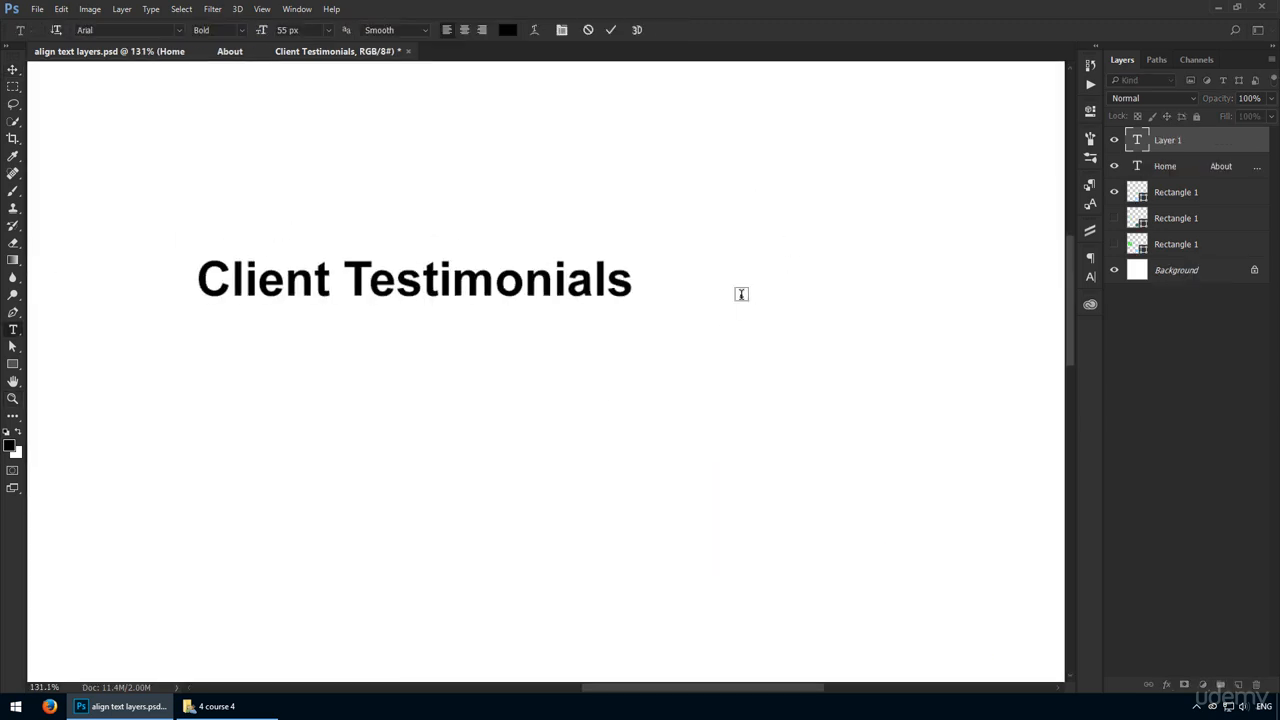
{"action": "type", "text": "Options"}
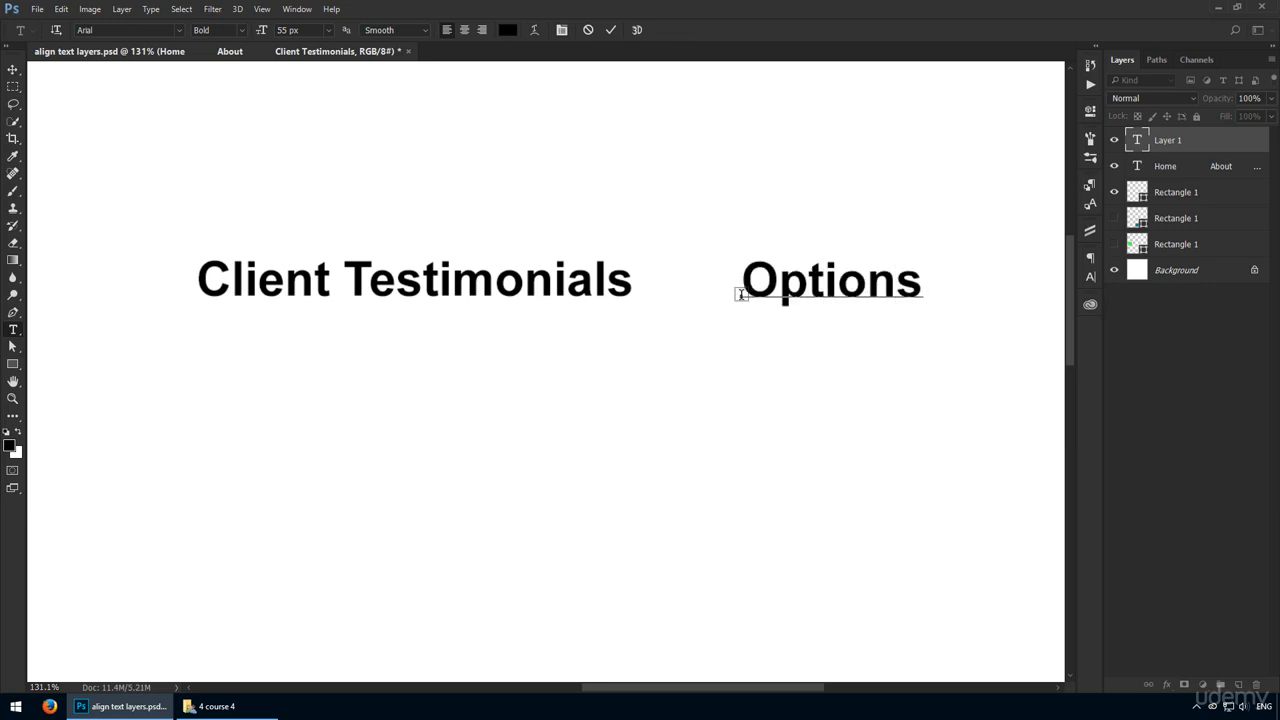
{"action": "key", "text": "ctrl+Return"}
Step: Move the Options text closer to Client Testimonials, lining it up by eye and smart guides with that text
{"action": "key", "text": "v"}
{"action": "left_click_drag", "start_coordinate": [863, 290], "coordinate": [828, 286]}
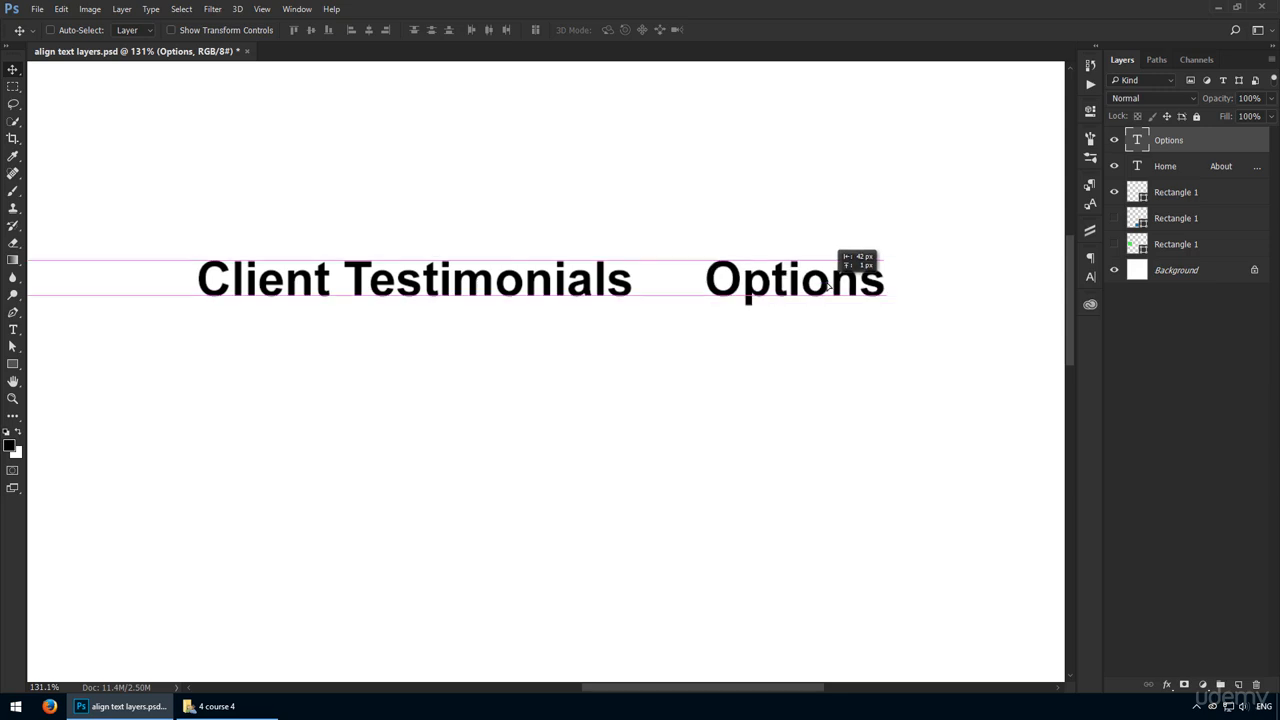
{"action": "left_click_drag", "start_coordinate": [828, 286], "coordinate": [828, 286]}
Step: Add another point text layer reading "Smart Guides" to the right of Options
{"action": "left_click_drag", "start_coordinate": [761, 322], "coordinate": [584, 350]}
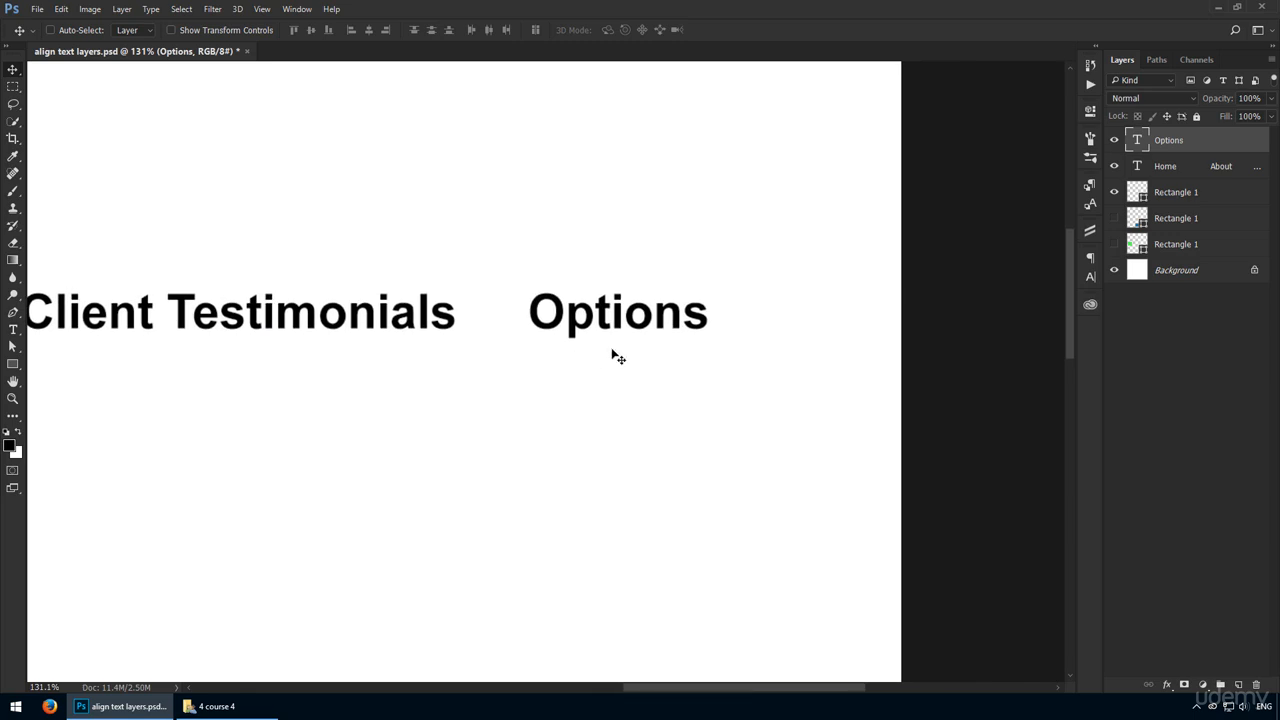
{"action": "key", "text": "t"}
{"action": "left_click", "coordinate": [757, 318]}
{"action": "type", "text": "Smart"}
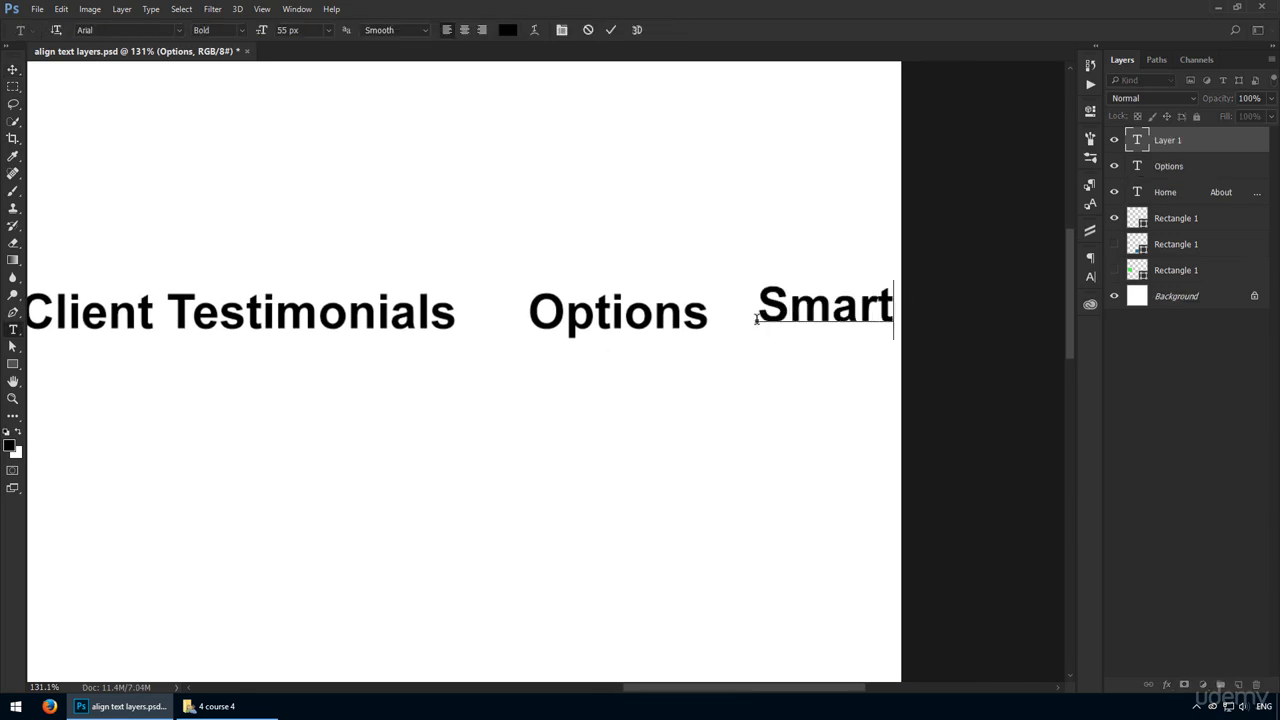
{"action": "type", "text": " Guides"}
{"action": "key", "text": "ctrl+Return"}
Step: Move Options below the row and snap the Smart Guides text beside Client Testimonials, level with its top and bottom edges
{"action": "key", "text": "v"}
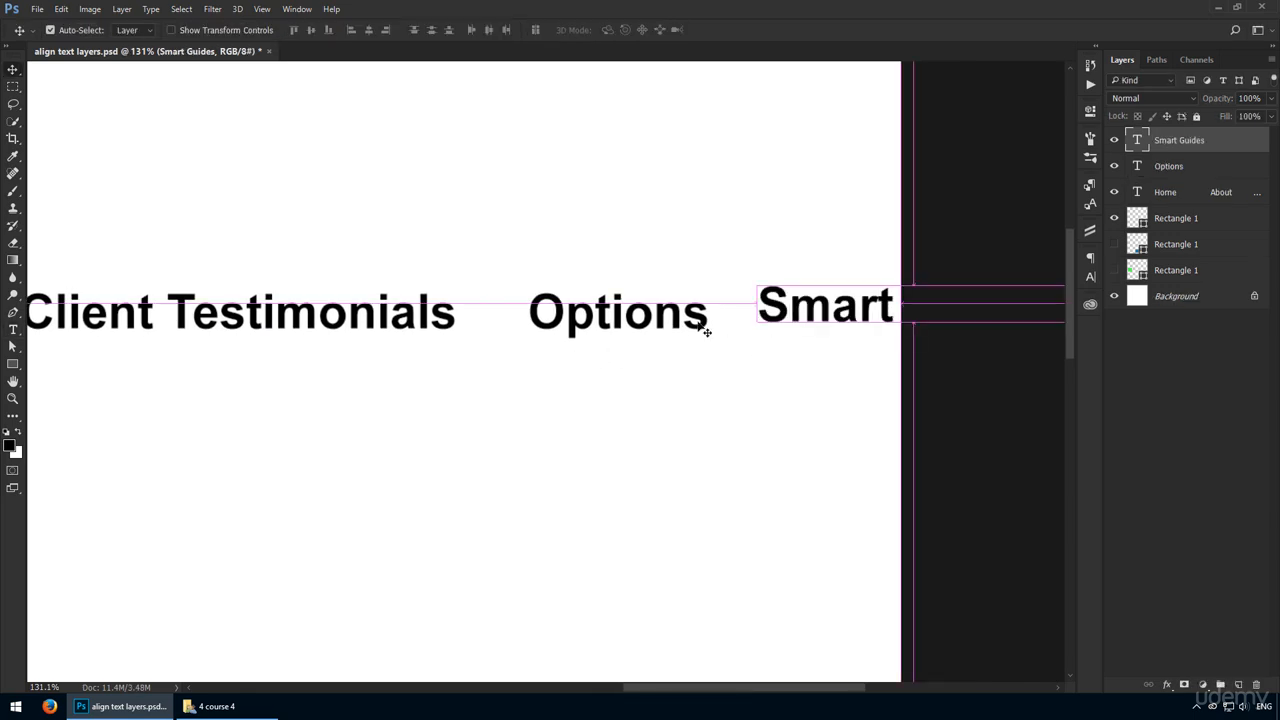
{"action": "left_click_drag", "start_coordinate": [674, 326], "coordinate": [366, 460]}
{"action": "left_click_drag", "start_coordinate": [821, 302], "coordinate": [578, 310]}
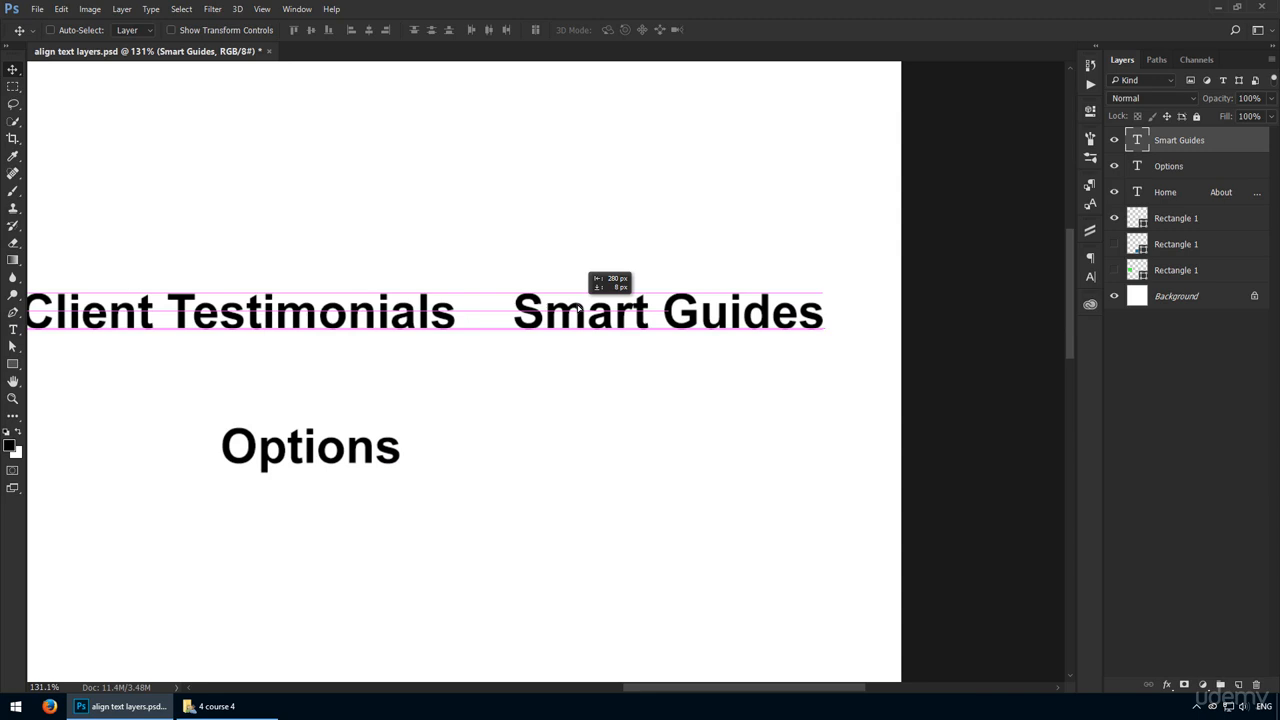
{"action": "left_click_drag", "start_coordinate": [578, 309], "coordinate": [578, 309]}
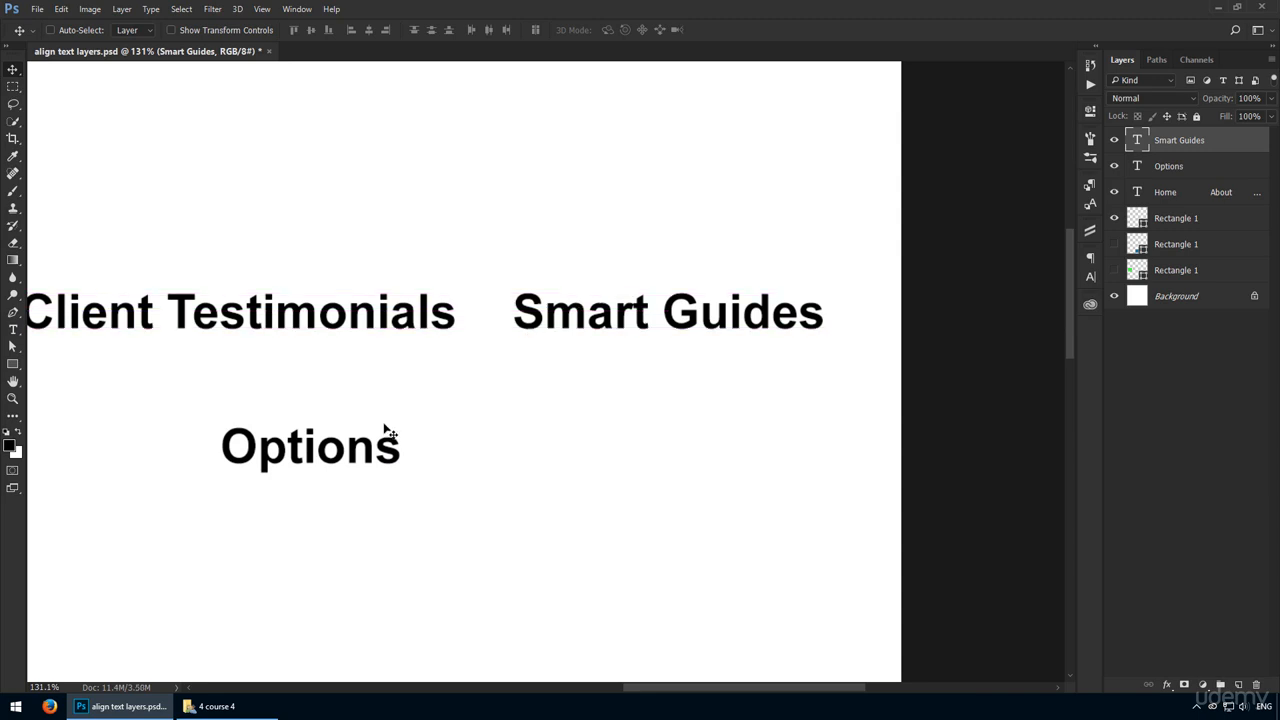
{"action": "key", "text": "ctrl+minus"}
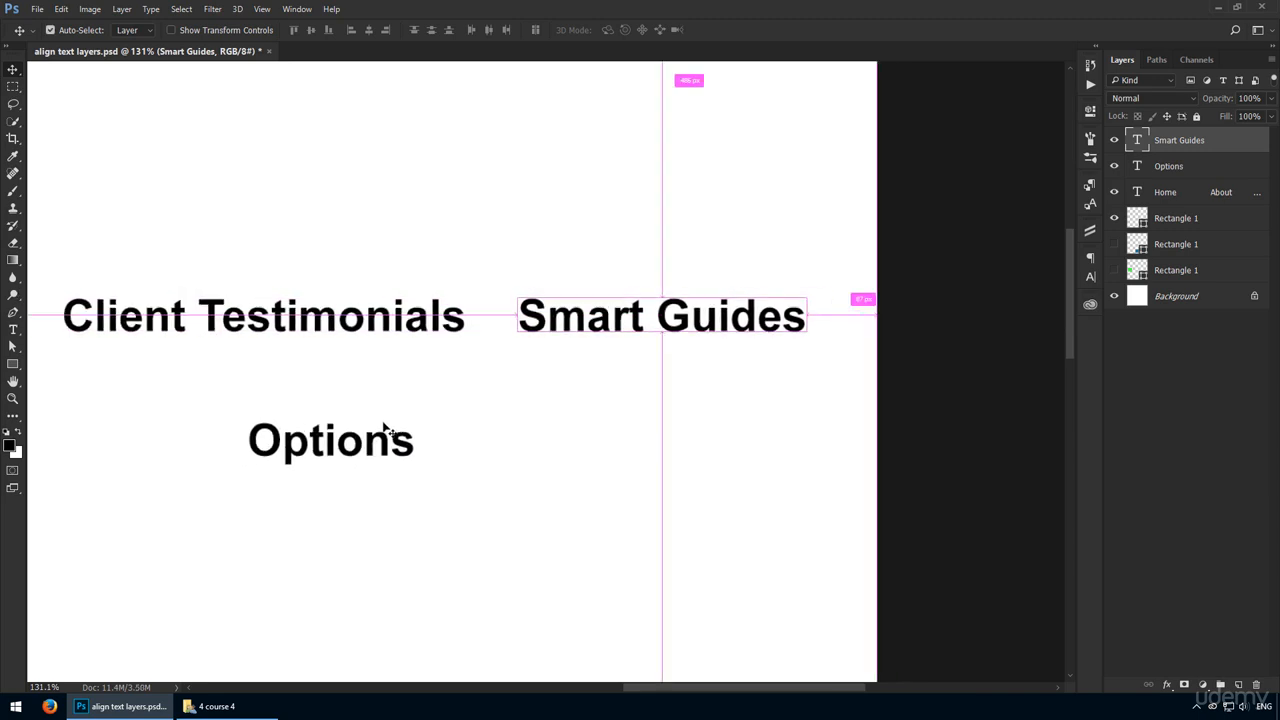
{"action": "left_click_drag", "start_coordinate": [444, 374], "coordinate": [670, 380]}
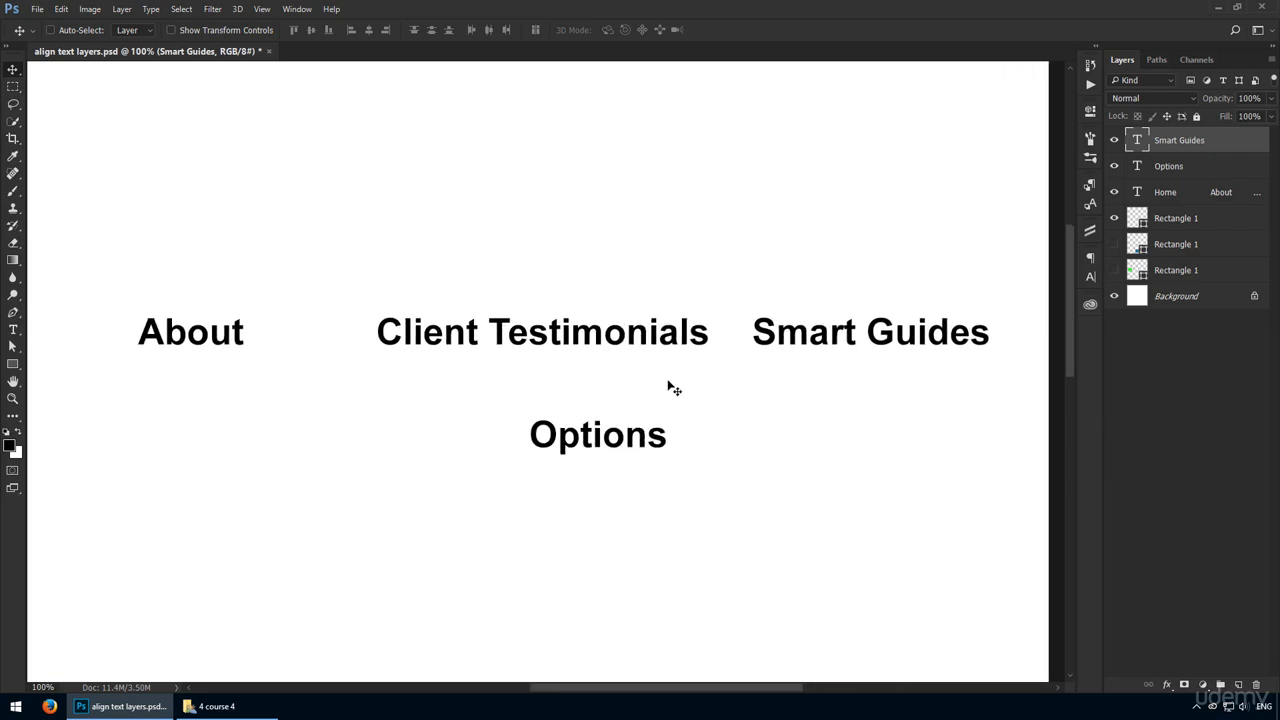